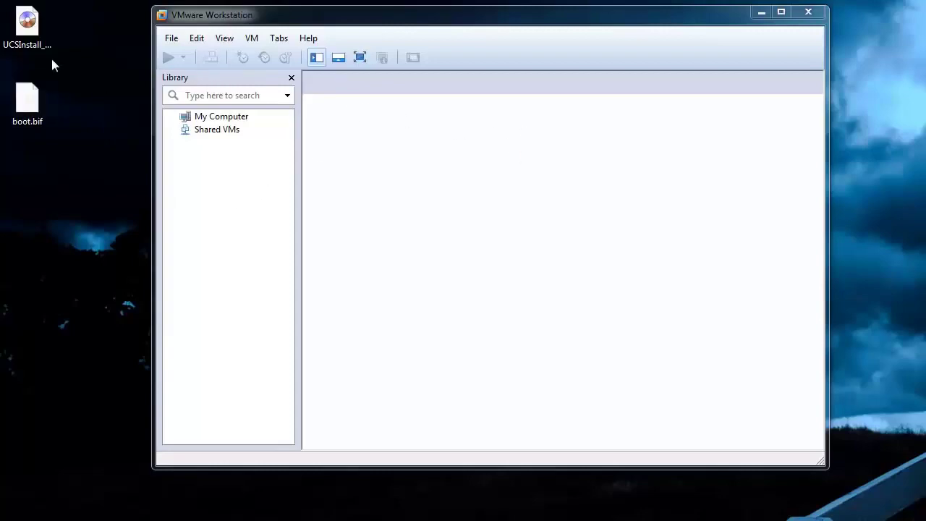
# Open the UCSInstall ISO in UltraISO and browse to its /Cisco/install/conf folder.
pyautogui.doubleClick(29, 25)
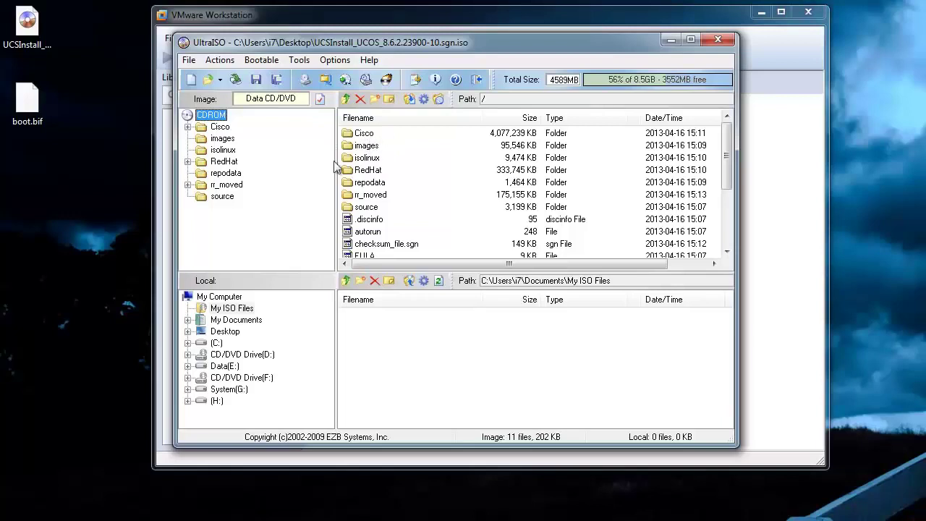
pyautogui.click(367, 134)
pyautogui.doubleClick(369, 138)
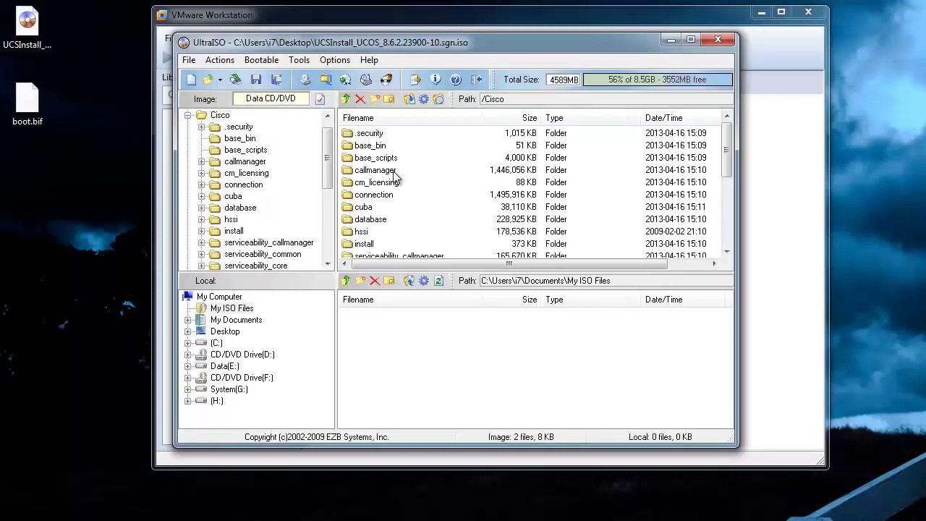
pyautogui.doubleClick(368, 245)
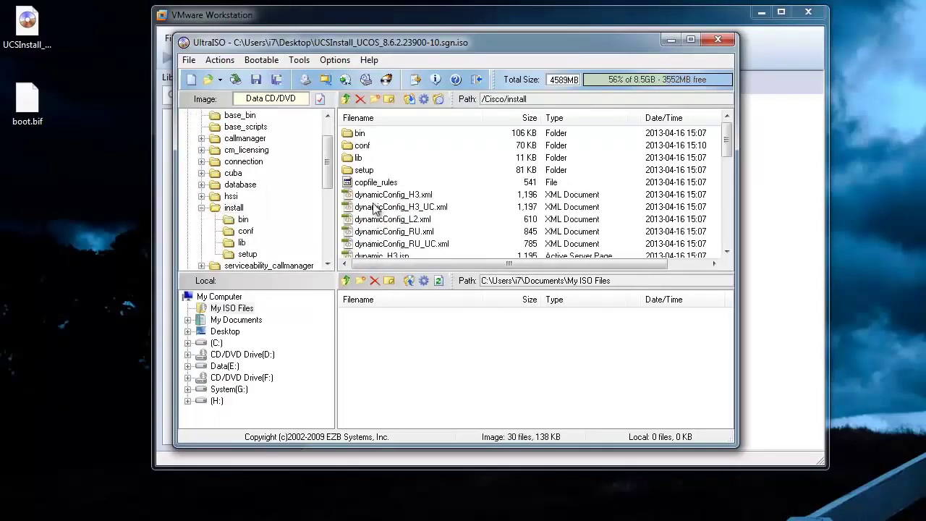
pyautogui.doubleClick(369, 147)
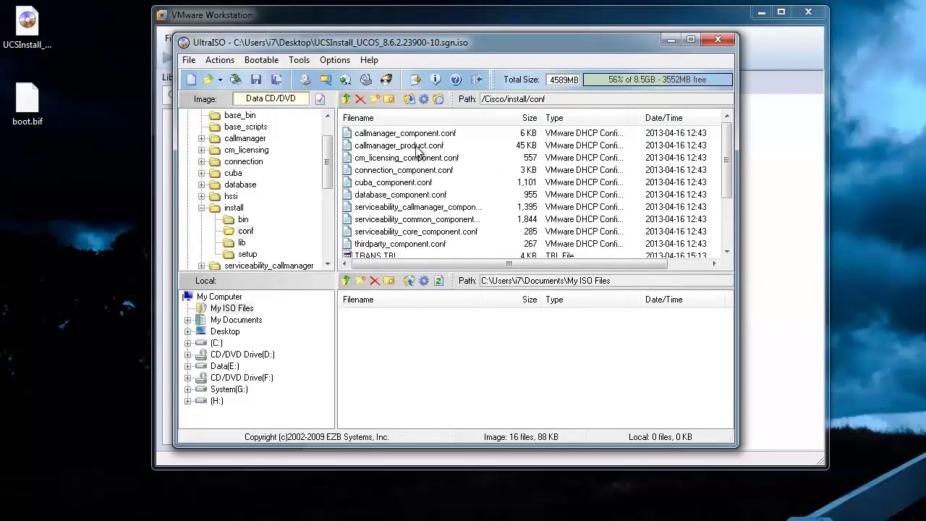
# Extract callmanager_product.conf to the desktop and open it in WordPad.
pyautogui.moveTo(418, 150); pyautogui.dragTo(96, 234)
pyautogui.moveTo(148, 253); pyautogui.dragTo(50, 199)
pyautogui.doubleClick(50, 199)
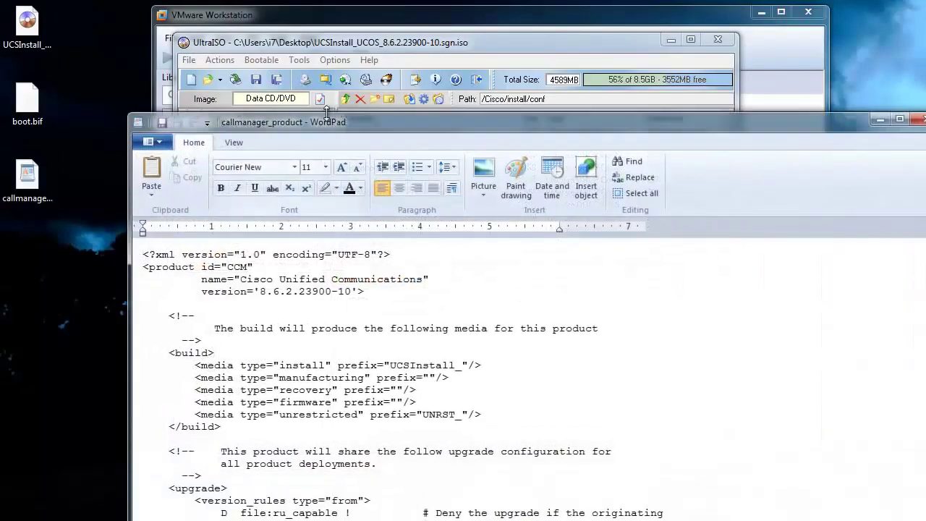
# Change the CallManager VMware rule from NOT to VAL and its 2047 memory limit to *.
pyautogui.moveTo(316, 124); pyautogui.dragTo(246, 33)
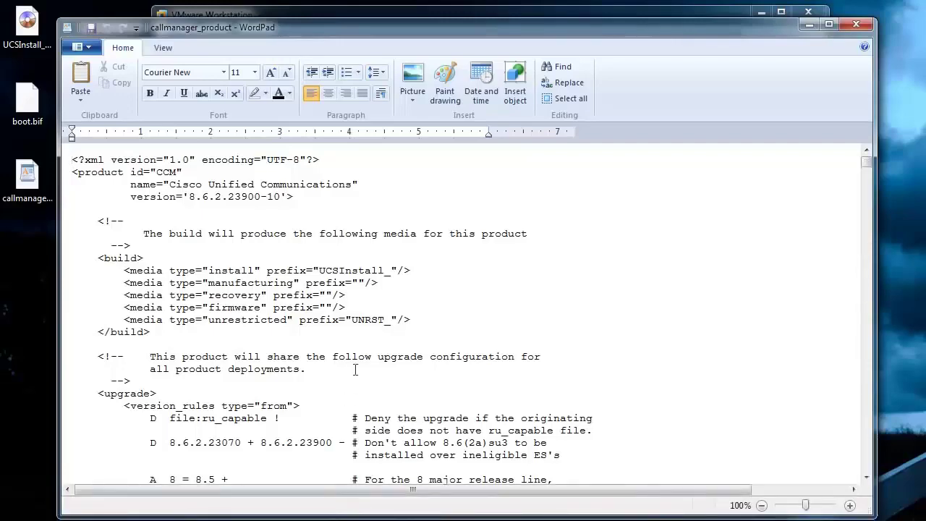
pyautogui.click(362, 341)
pyautogui.scroll(-20, 377, 330)
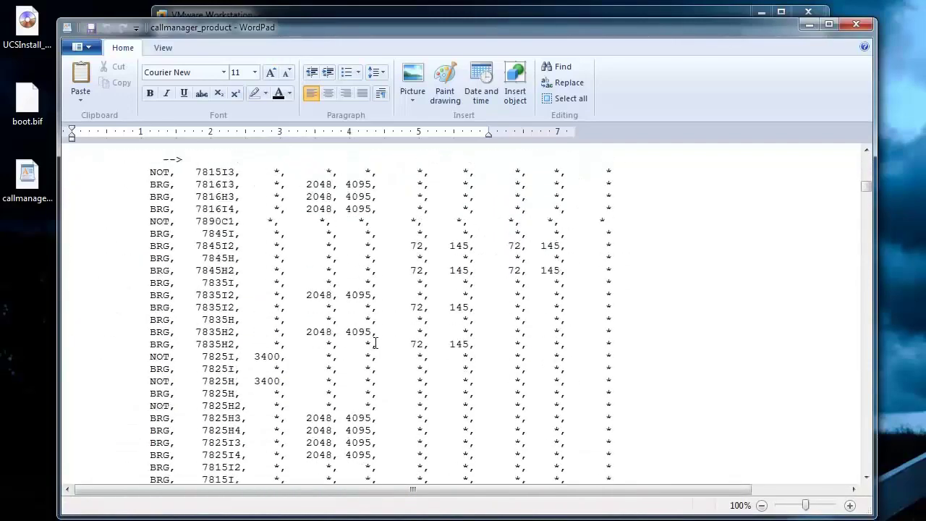
pyautogui.scroll(7, 374, 341)
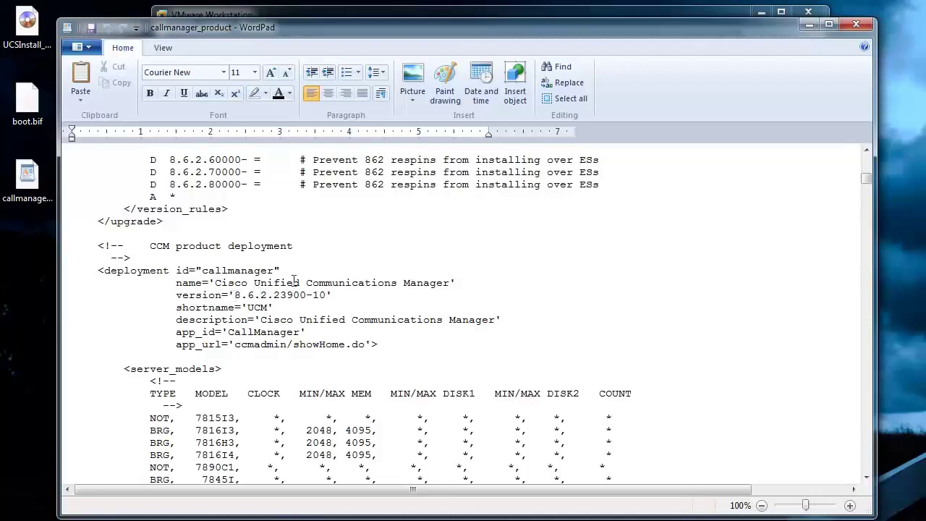
pyautogui.scroll(-9, 343, 307)
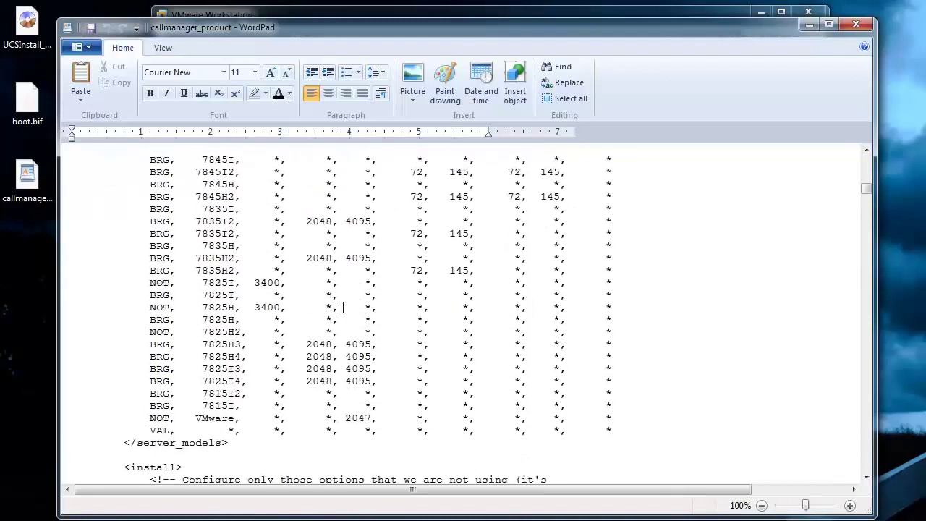
pyautogui.doubleClick(159, 419)
pyautogui.write('VAL')
pyautogui.press('BackSpace')
pyautogui.press('BackSpace')
pyautogui.press('BackSpace')
pyautogui.press('BackSpace')
pyautogui.write('*')
# Change the Unity Connection VMware rule from NOT to VAL.
pyautogui.scroll(-20, 421, 393)
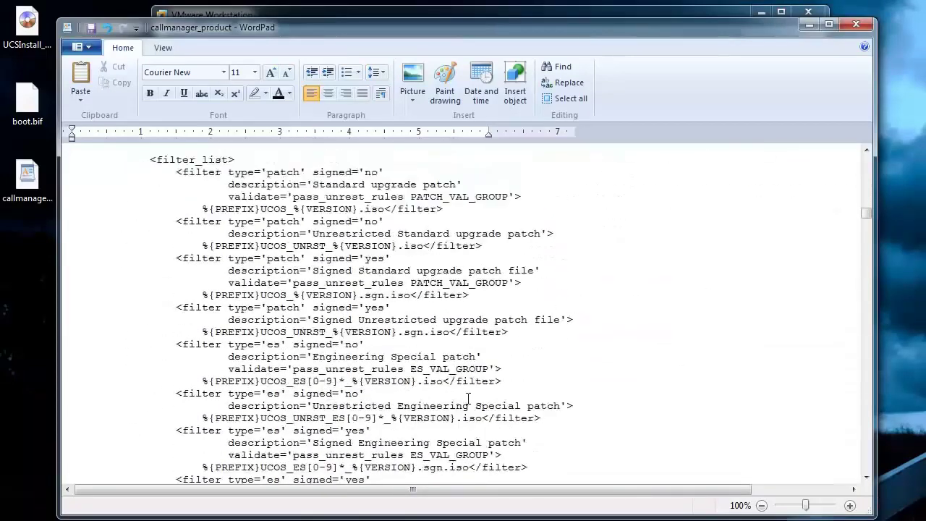
pyautogui.scroll(-20, 468, 399)
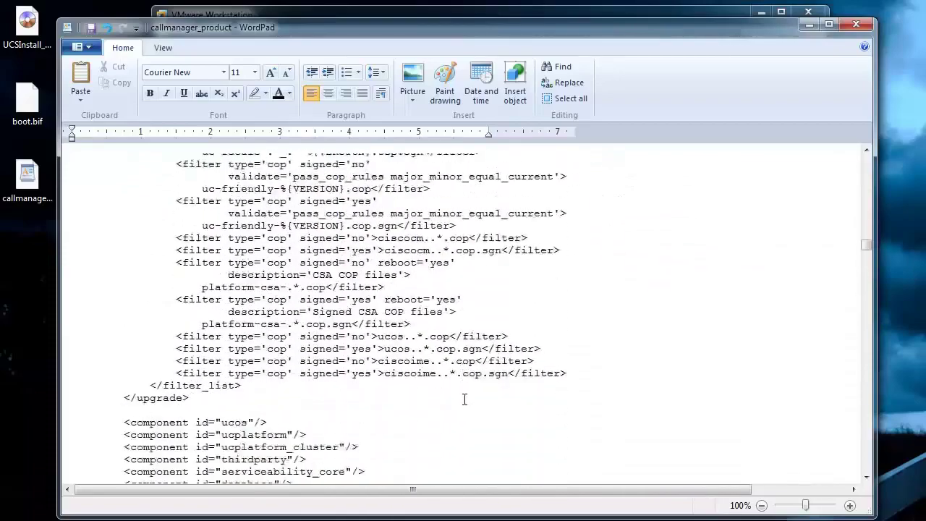
pyautogui.scroll(-10, 465, 399)
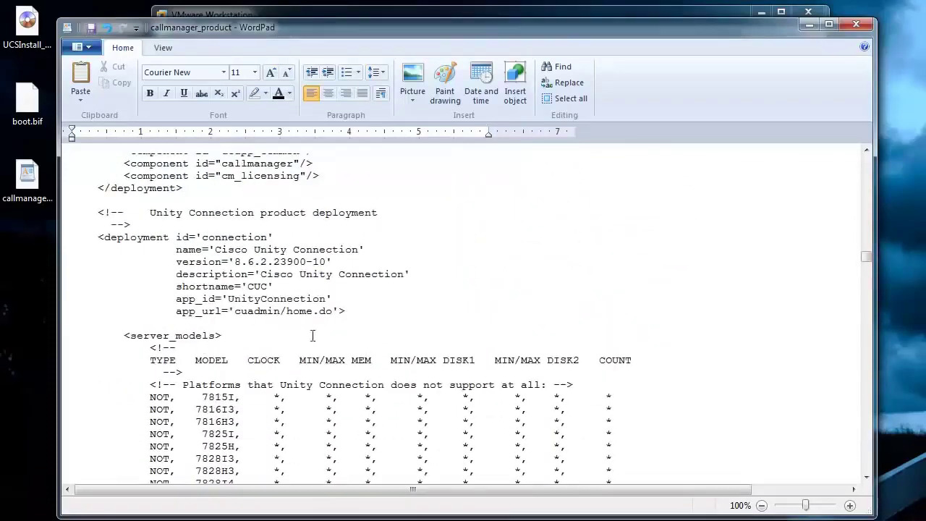
pyautogui.scroll(-3, 264, 396)
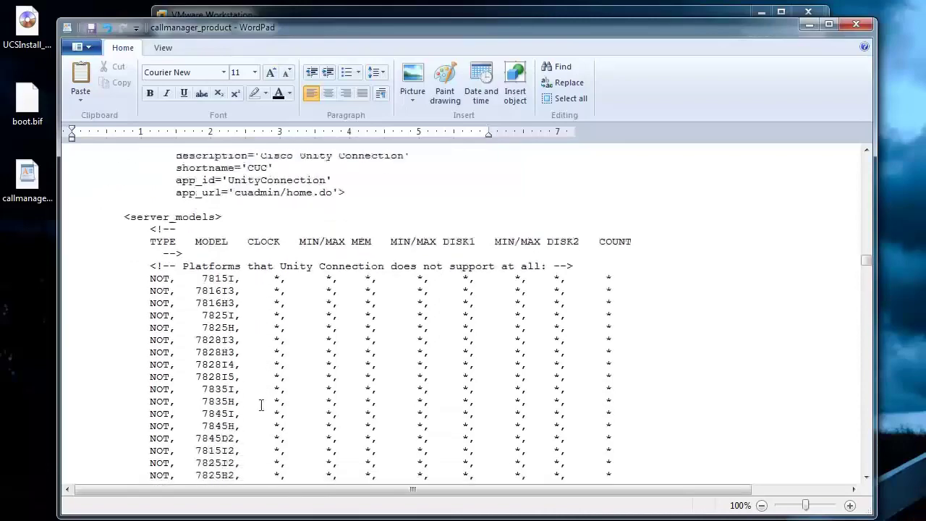
pyautogui.scroll(-8, 261, 405)
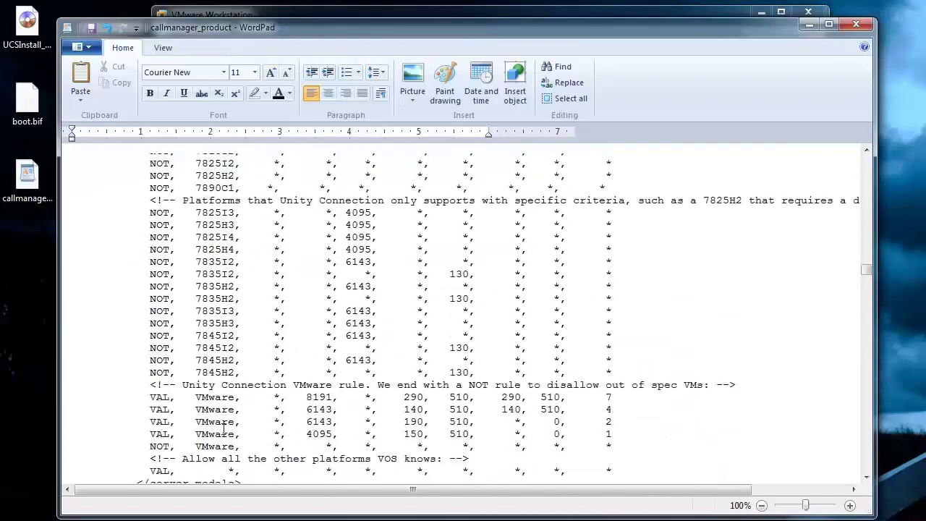
pyautogui.doubleClick(168, 446)
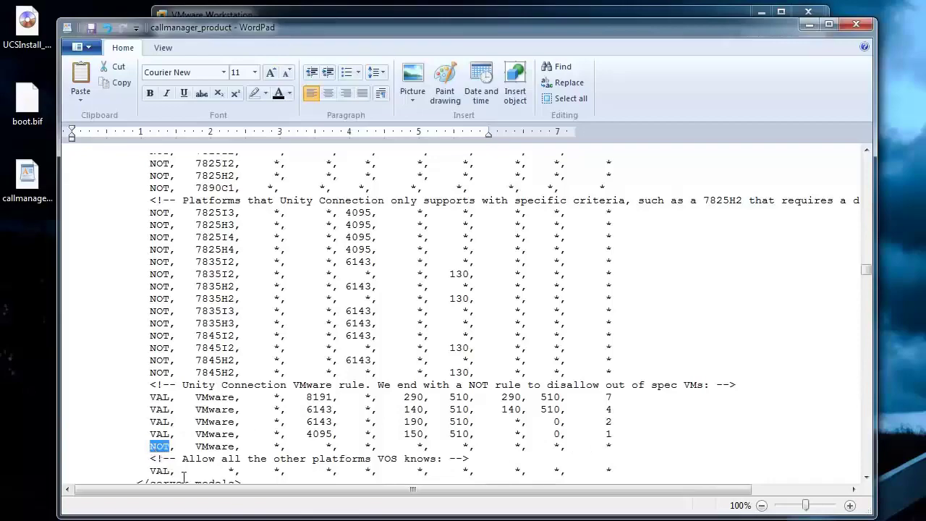
pyautogui.write('VAL')
pyautogui.scroll(-20, 184, 478)
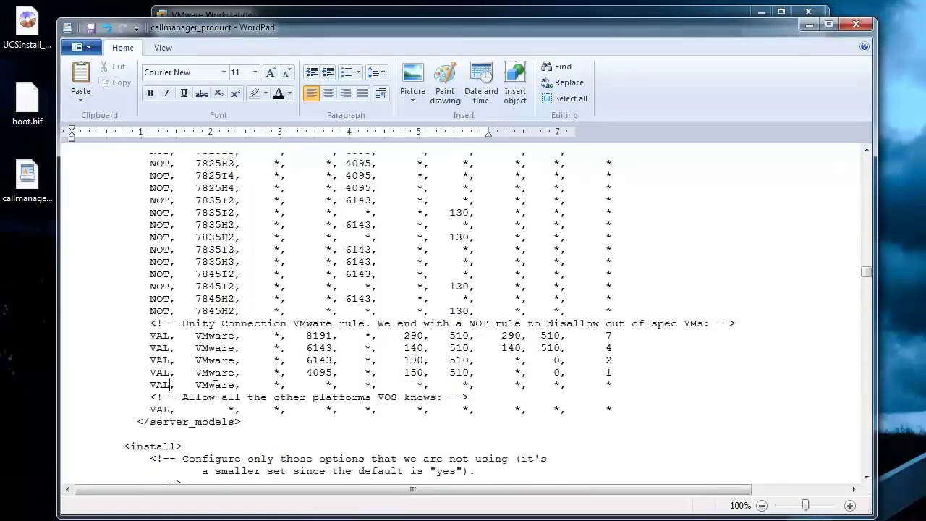
pyautogui.scroll(-15, 236, 409)
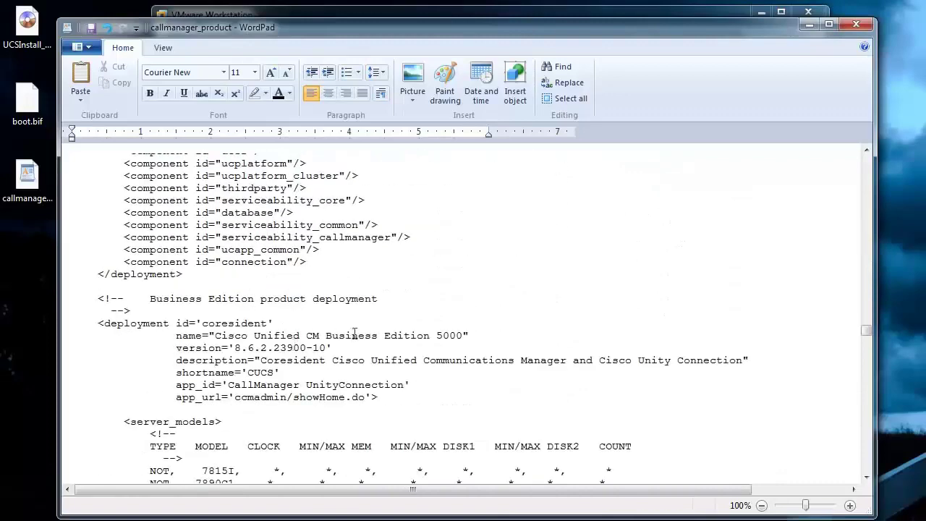
# Replace the 6144 memory and 110 disk values in the Business Edition 5000 VMware rule with *.
pyautogui.scroll(-5, 403, 358)
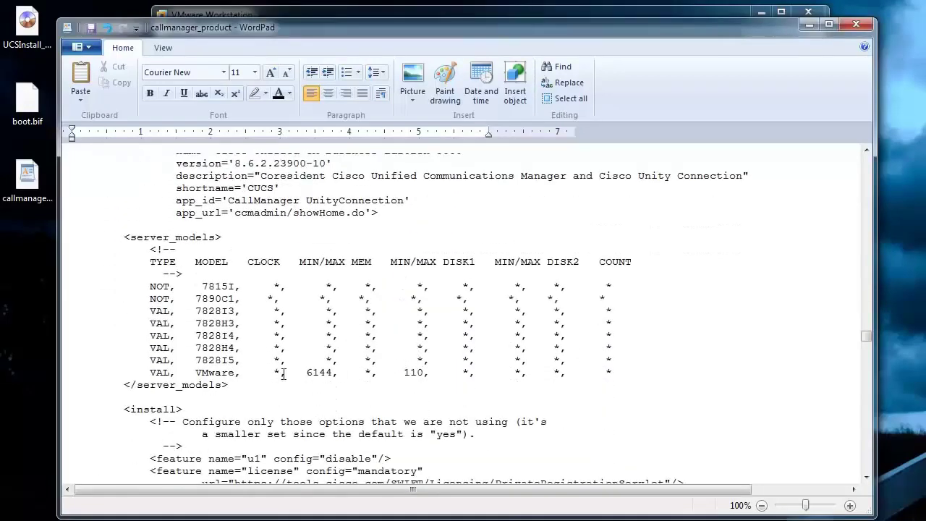
pyautogui.doubleClick(319, 374)
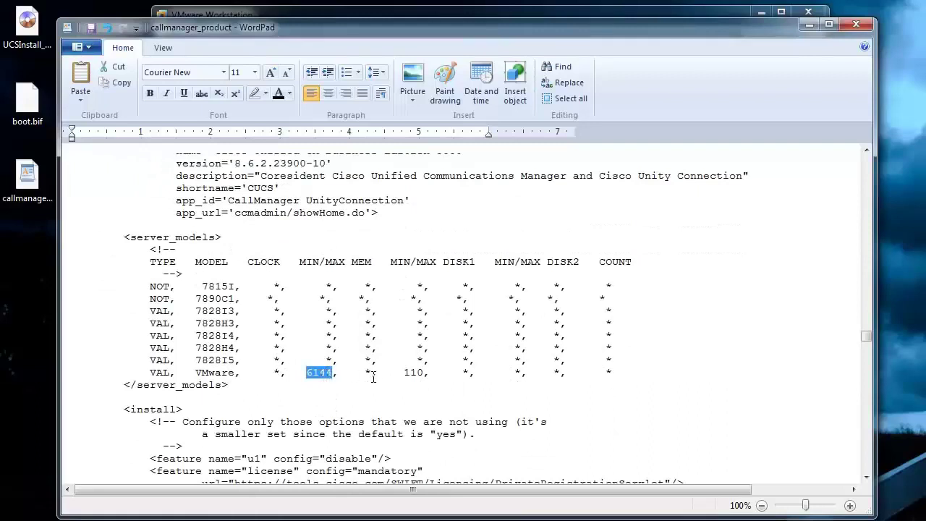
pyautogui.write('*')
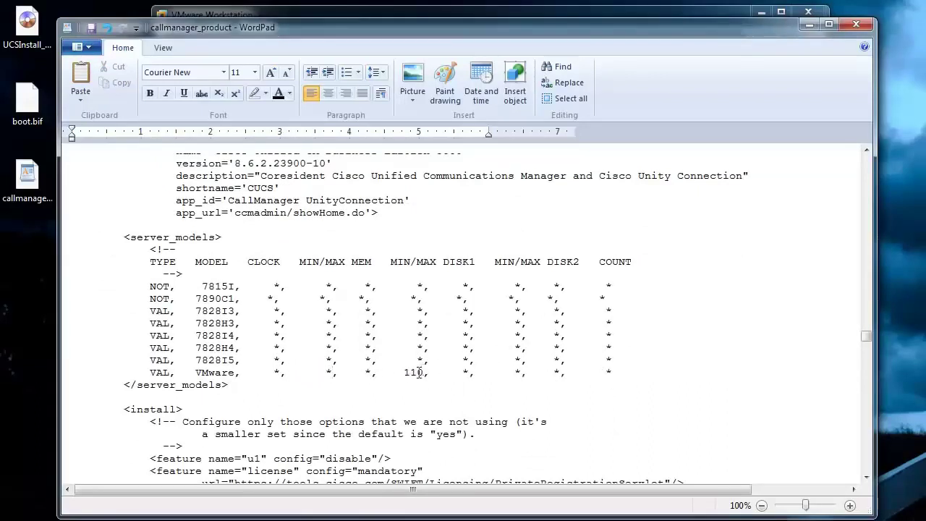
pyautogui.click(419, 370)
pyautogui.press('BackSpace')
pyautogui.press('BackSpace')
pyautogui.press('Delete')
pyautogui.write('*')
# Save the edited callmanager_product.conf and close WordPad.
pyautogui.scroll(-20, 434, 333)
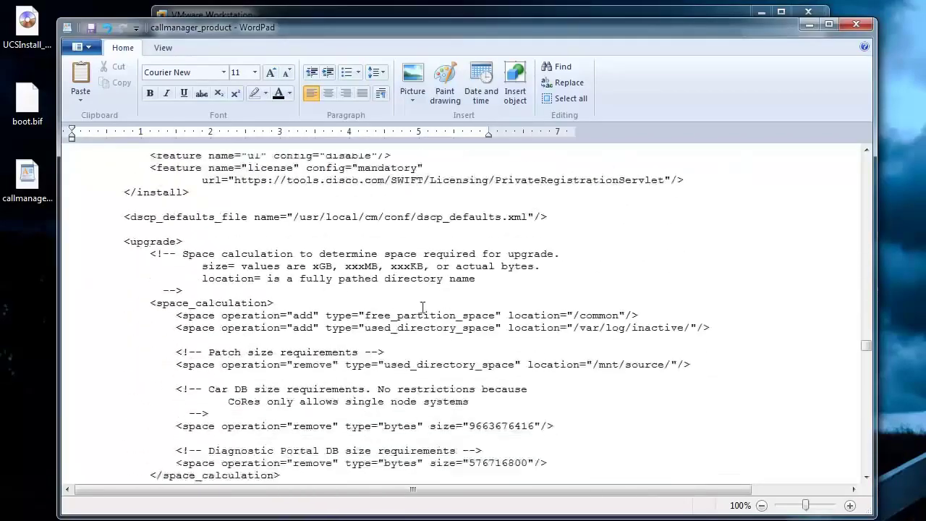
pyautogui.scroll(-20, 421, 325)
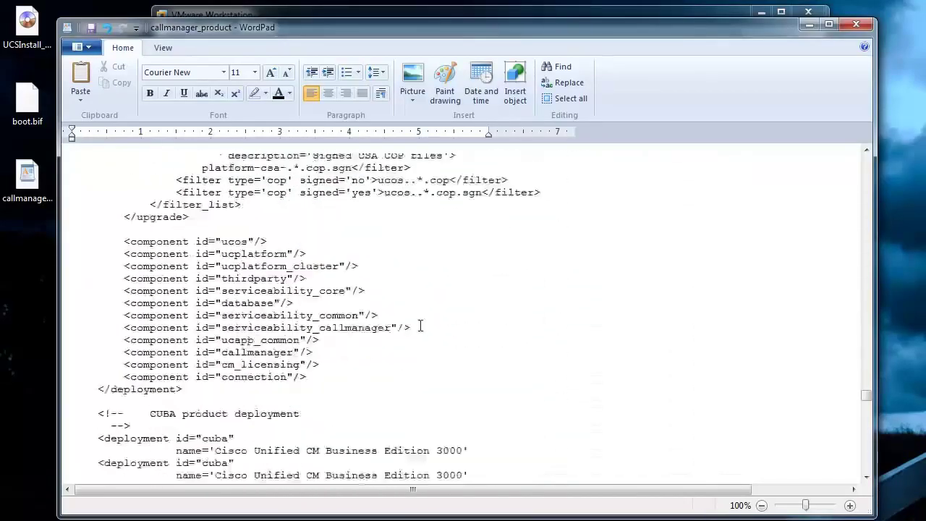
pyautogui.scroll(11, 420, 325)
pyautogui.scroll(-3, 419, 325)
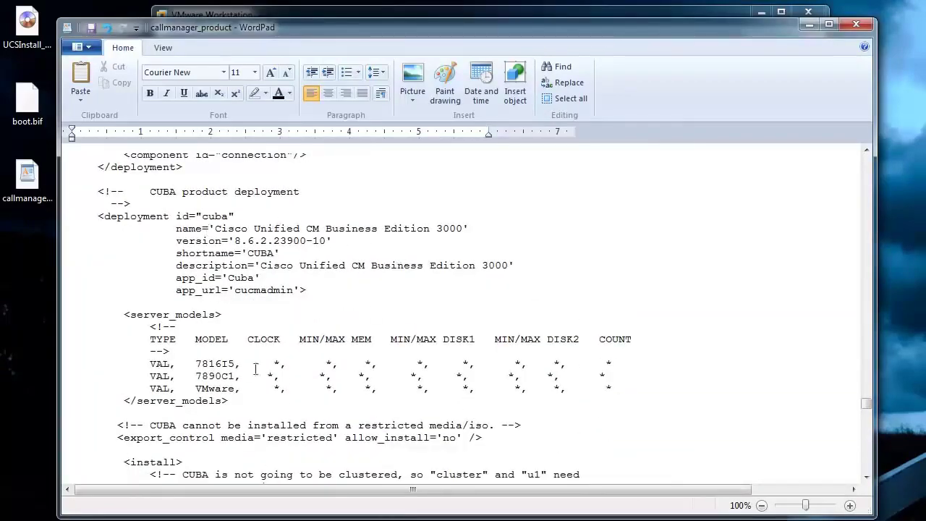
pyautogui.scroll(-20, 413, 463)
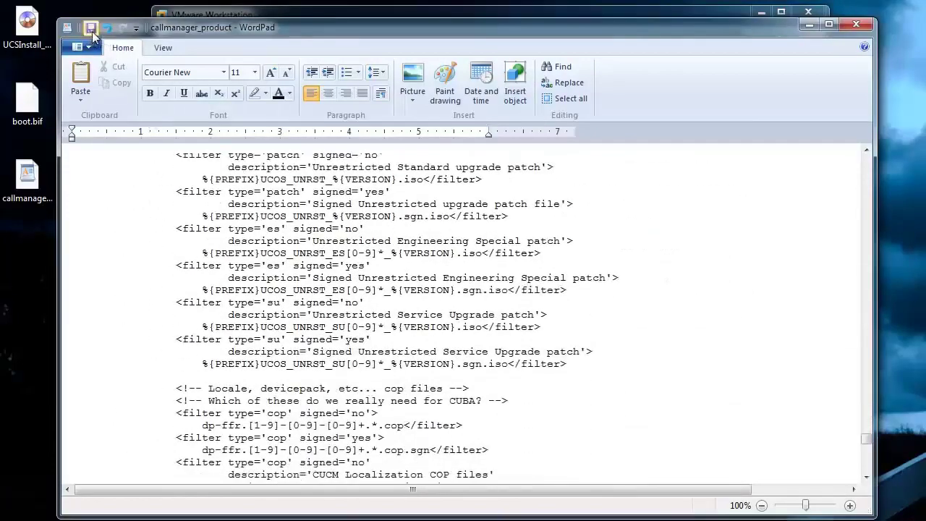
pyautogui.click(91, 29)
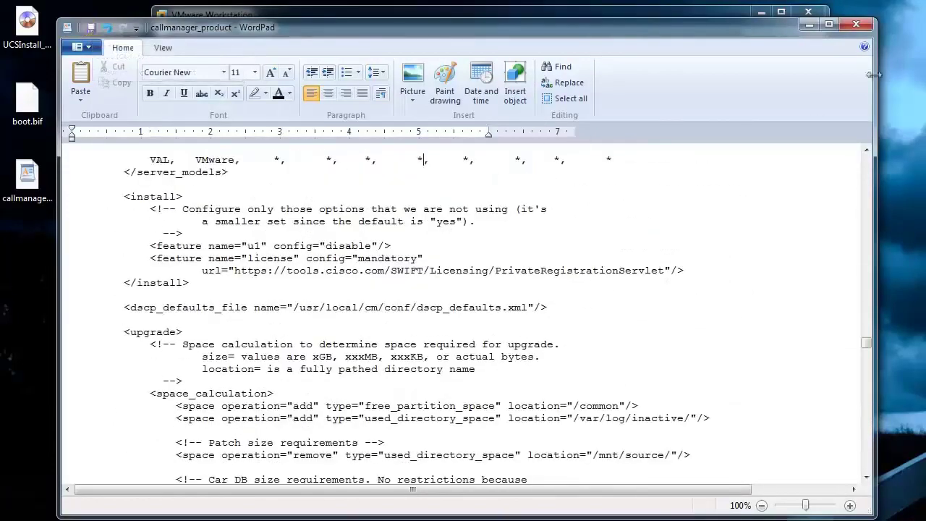
pyautogui.click(856, 24)
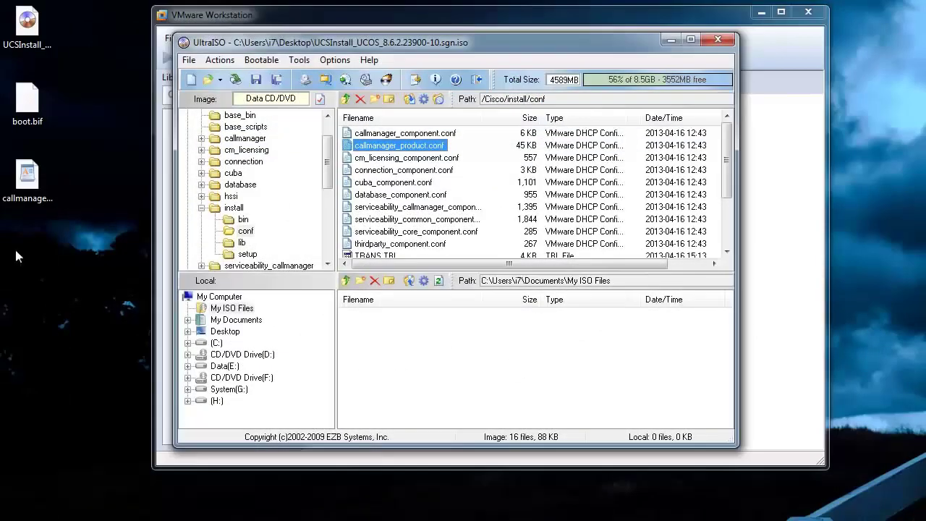
# Replace the image's callmanager_product.conf with the edited desktop copy, then return to the CDROM root.
pyautogui.moveTo(29, 185); pyautogui.dragTo(490, 175)
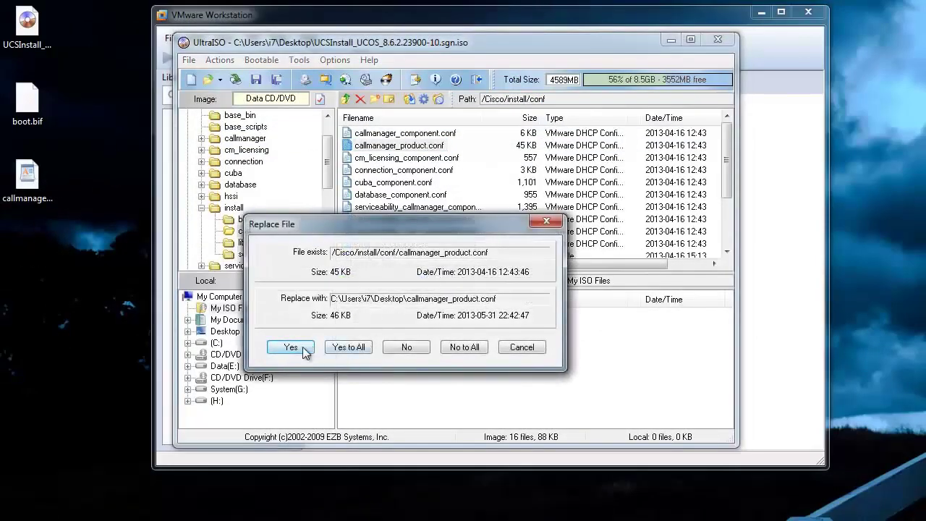
pyautogui.click(293, 347)
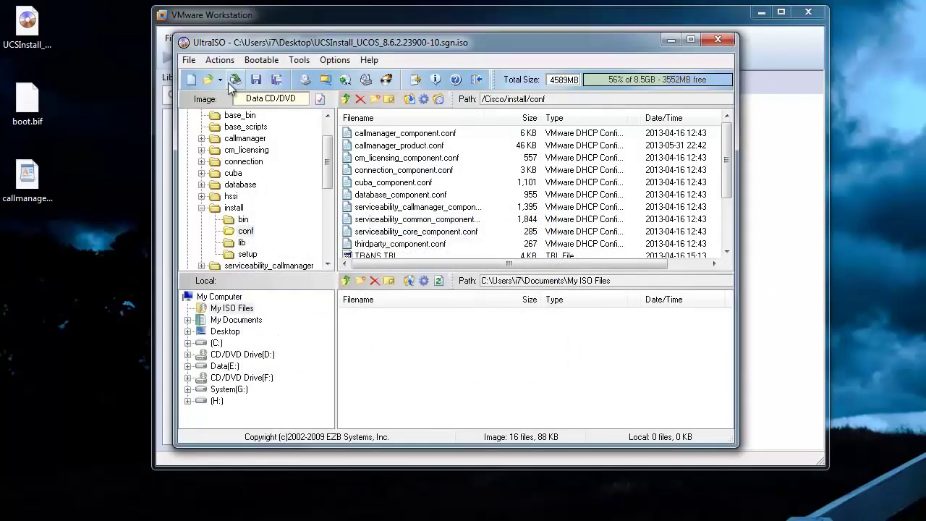
pyautogui.scroll(1, 325, 127)
pyautogui.click(211, 115)
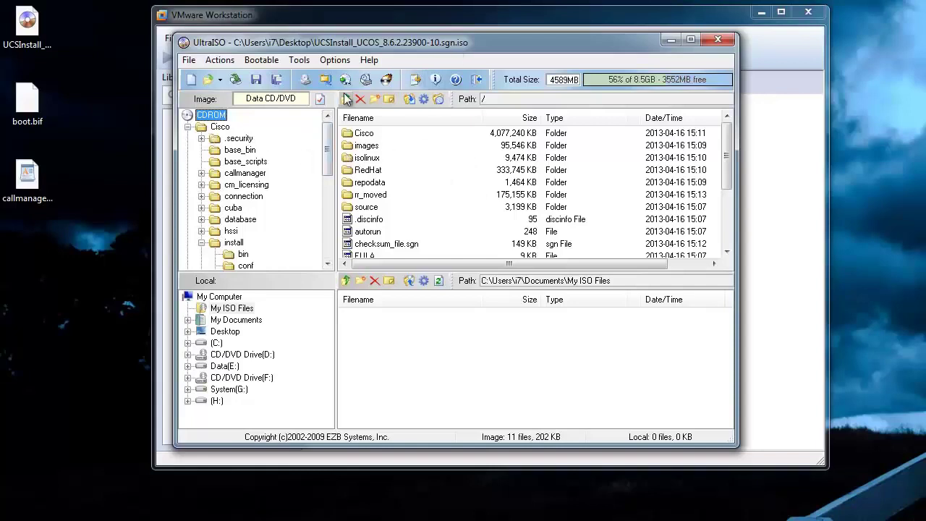
# Load boot.bif as the boot file with a boot info table, and save the UCSInstall_UCOS_8.6.2.23900-10.sgn.iso image.
pyautogui.click(262, 61)
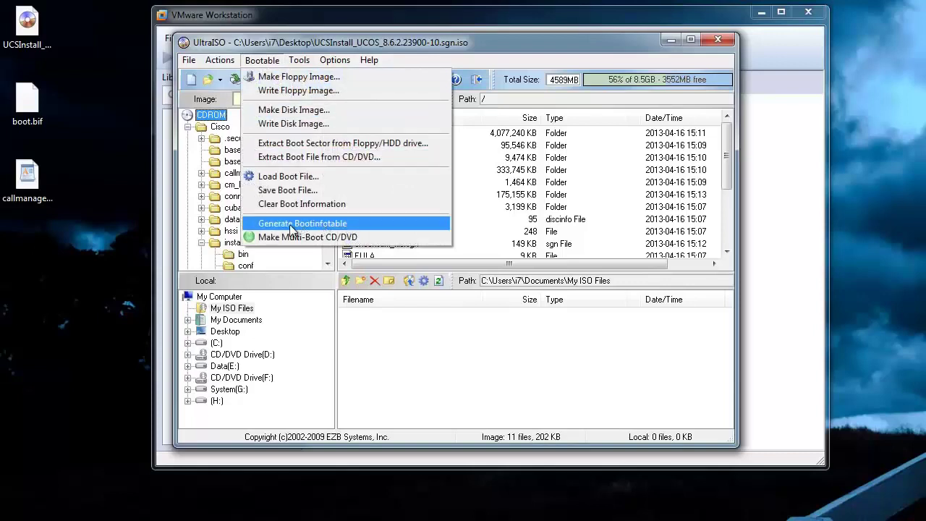
pyautogui.click(297, 227)
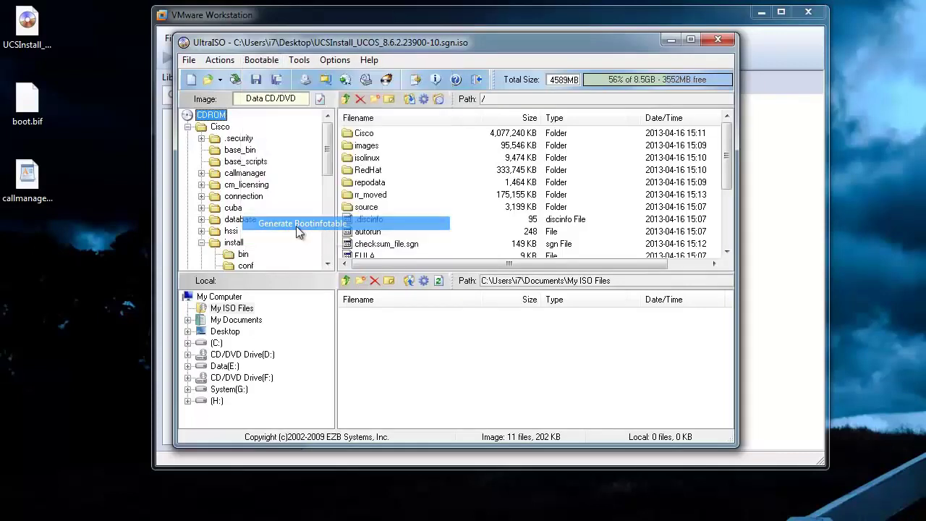
pyautogui.click(262, 60)
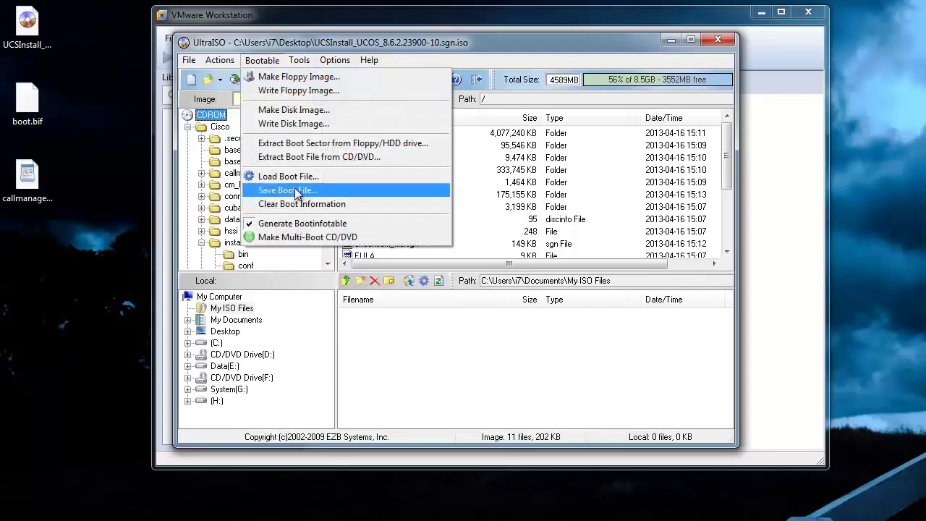
pyautogui.click(325, 178)
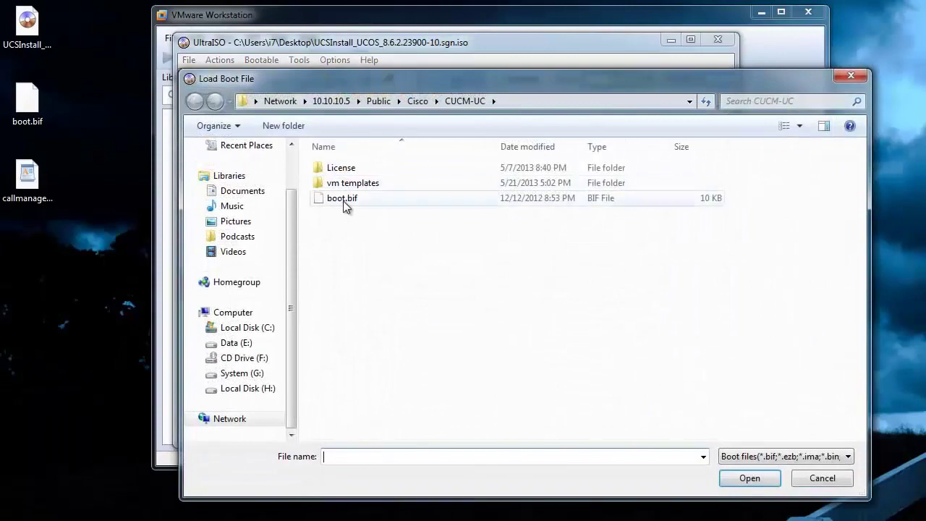
pyautogui.click(344, 200)
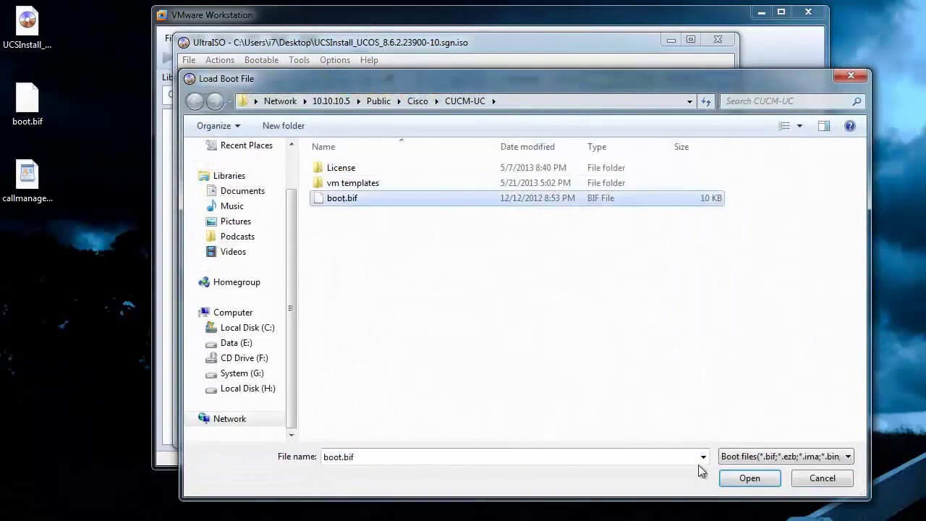
pyautogui.click(748, 479)
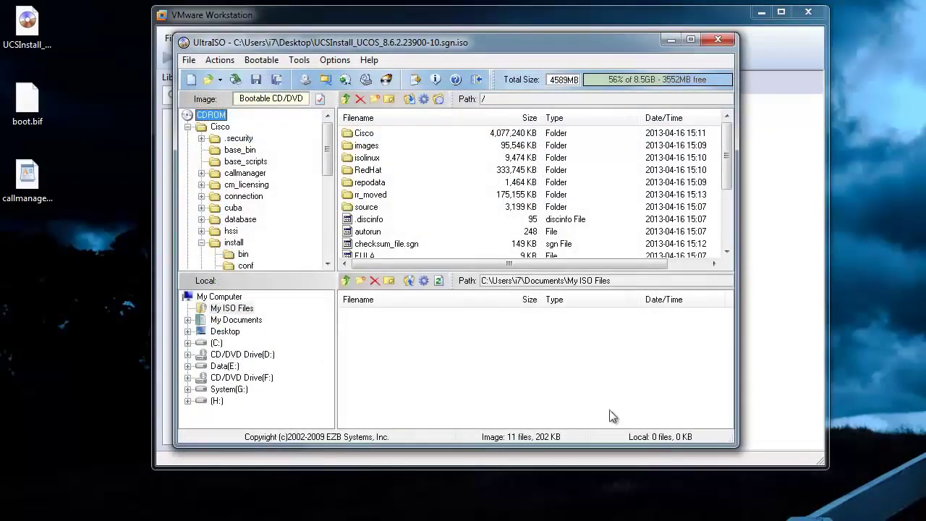
pyautogui.click(256, 81)
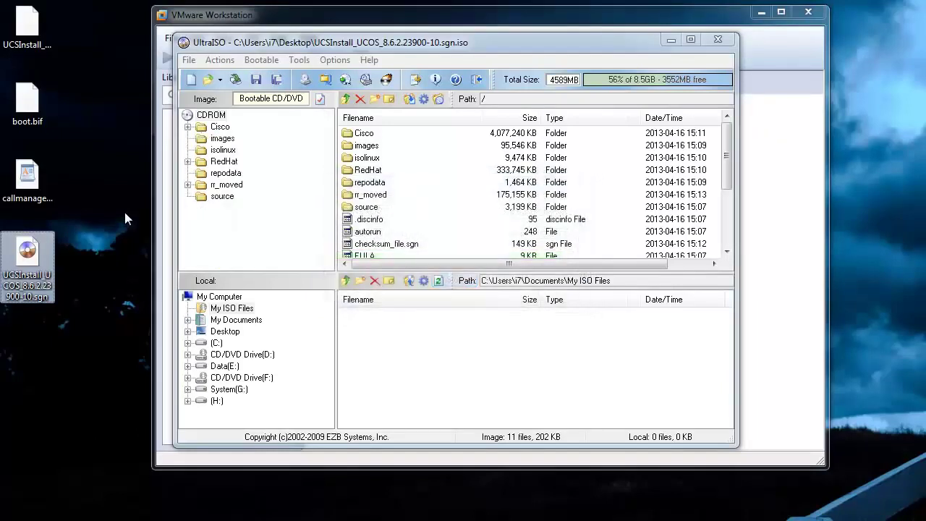
# Close UltraISO, delete the three extra desktop files to the Recycle Bin, and move the ISO icon up.
pyautogui.click(718, 40)
pyautogui.moveTo(78, 194); pyautogui.dragTo(20, 34)
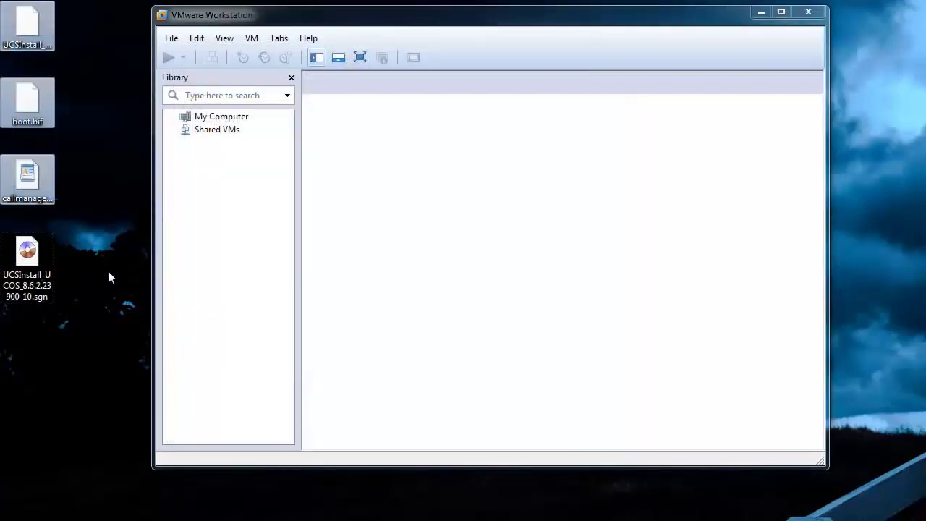
pyautogui.press('Delete')
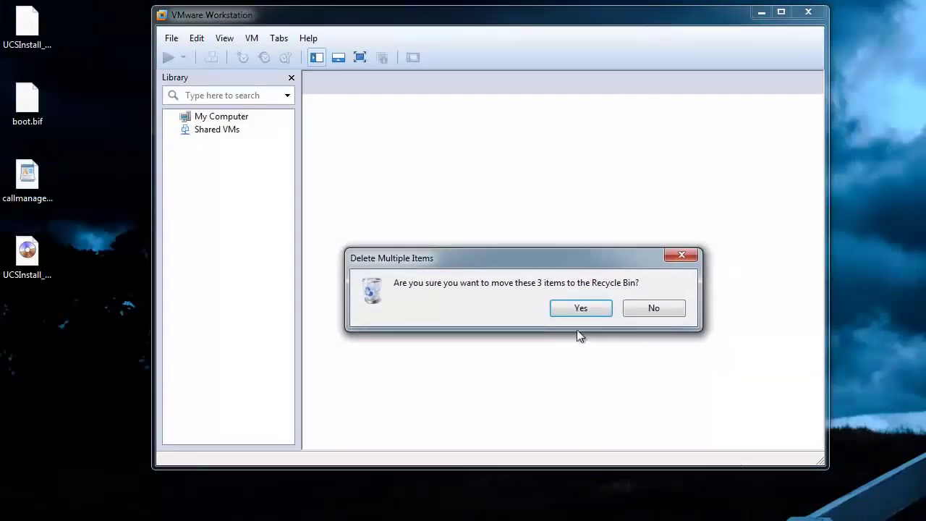
pyautogui.click(566, 306)
pyautogui.moveTo(26, 271); pyautogui.dragTo(41, 85)
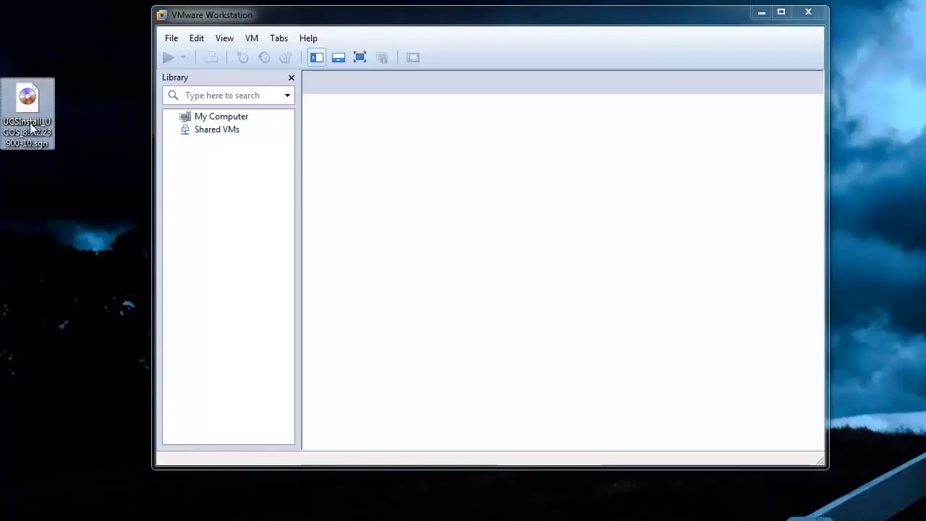
# Place the ISO icon at the top of the desktop and open VMware Workstation's File menu.
pyautogui.moveTo(33, 113); pyautogui.dragTo(68, 81)
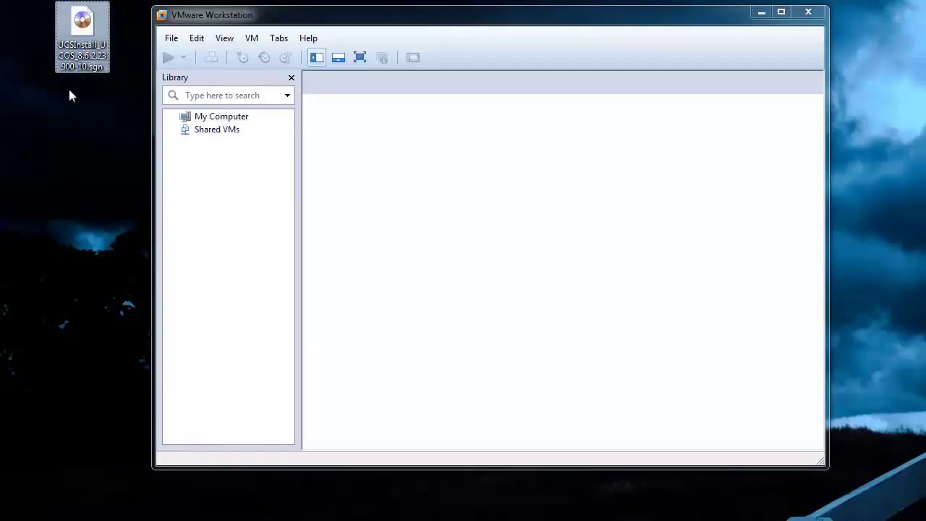
pyautogui.click(172, 38)
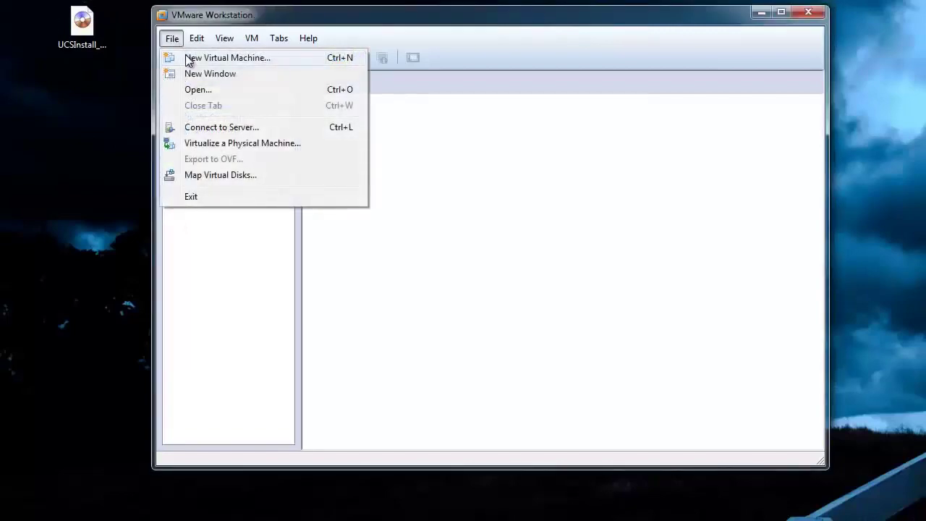
# Start a Custom new VM: Workstation 9.0 hardware, OS installed later, Red Hat Enterprise Linux 5 guest.
pyautogui.click(188, 60)
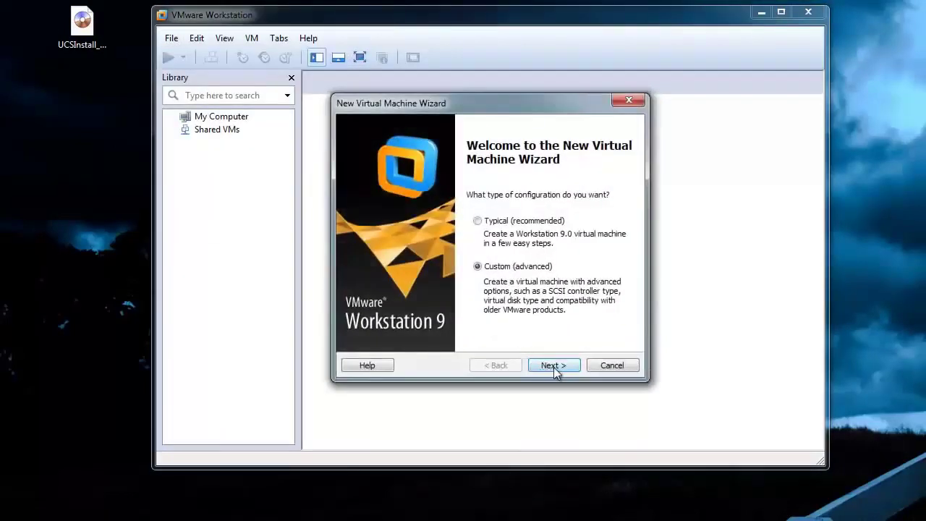
pyautogui.click(553, 365)
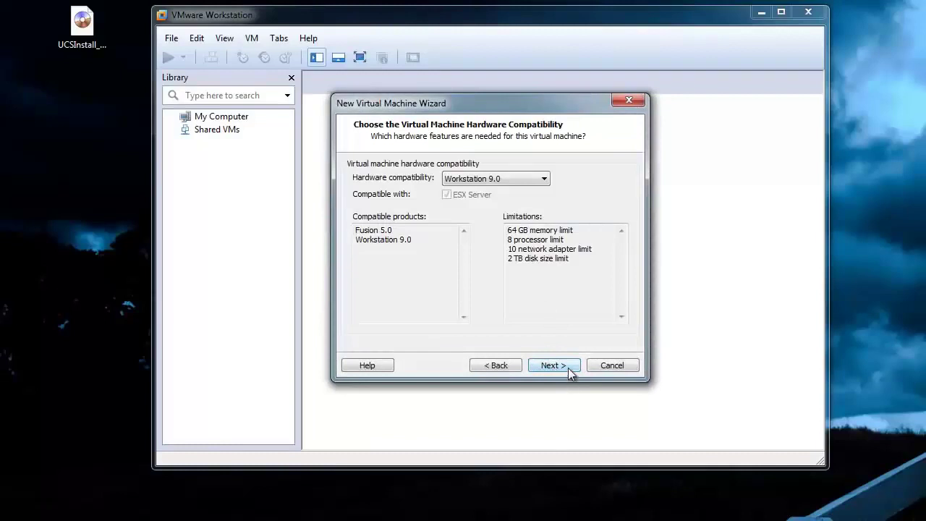
pyautogui.click(568, 368)
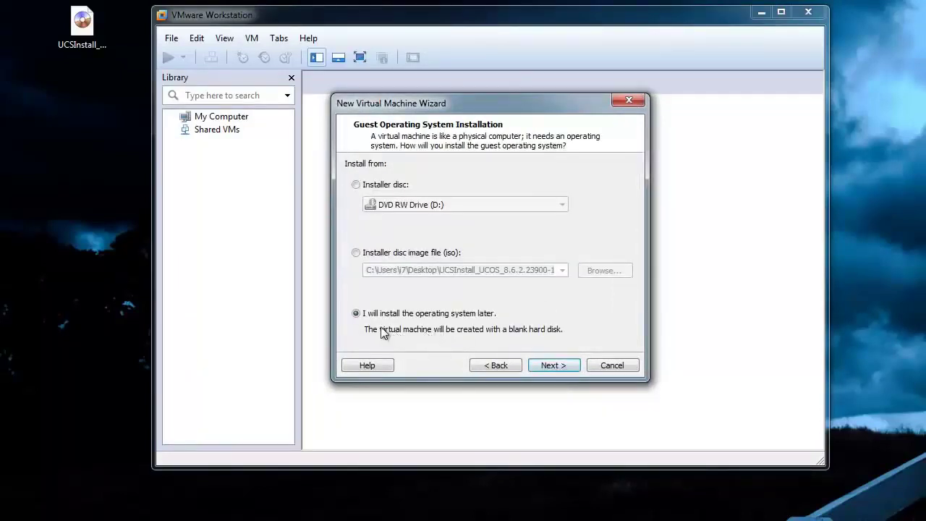
pyautogui.click(552, 369)
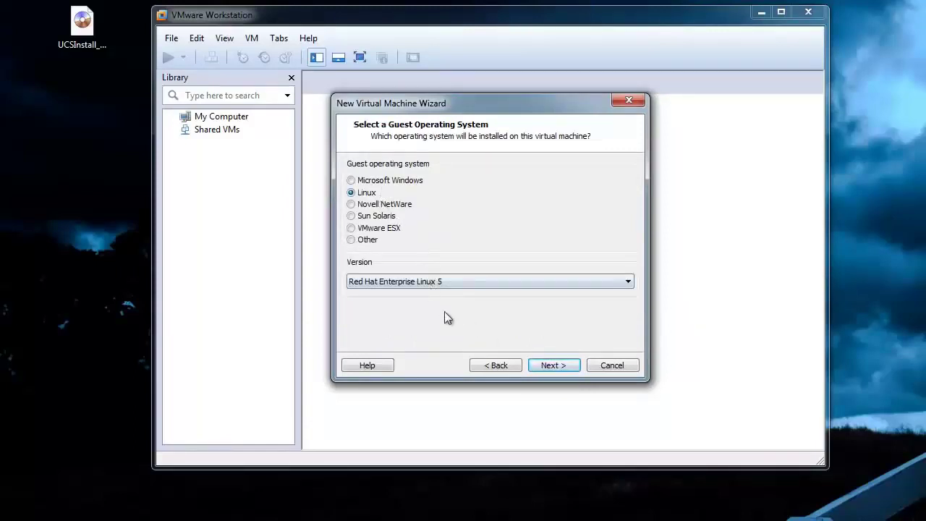
pyautogui.click(554, 365)
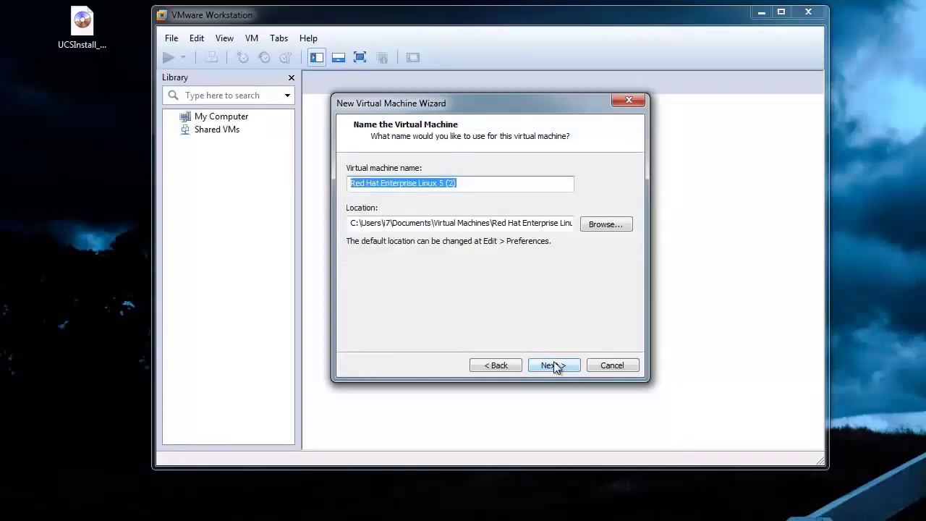
# Name the VM CUCM, store it in H:\Virtual Machines, and accept the existing-machine warning.
pyautogui.write('CUCM')
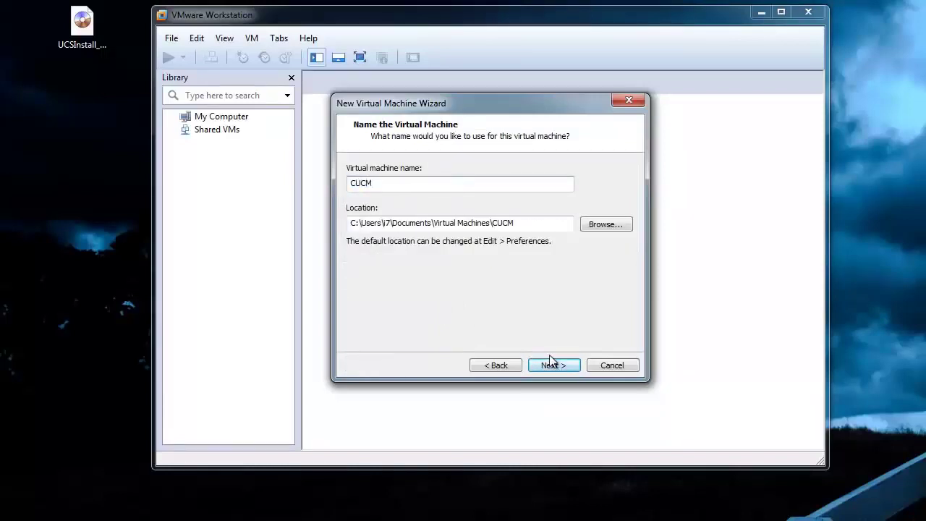
pyautogui.click(600, 225)
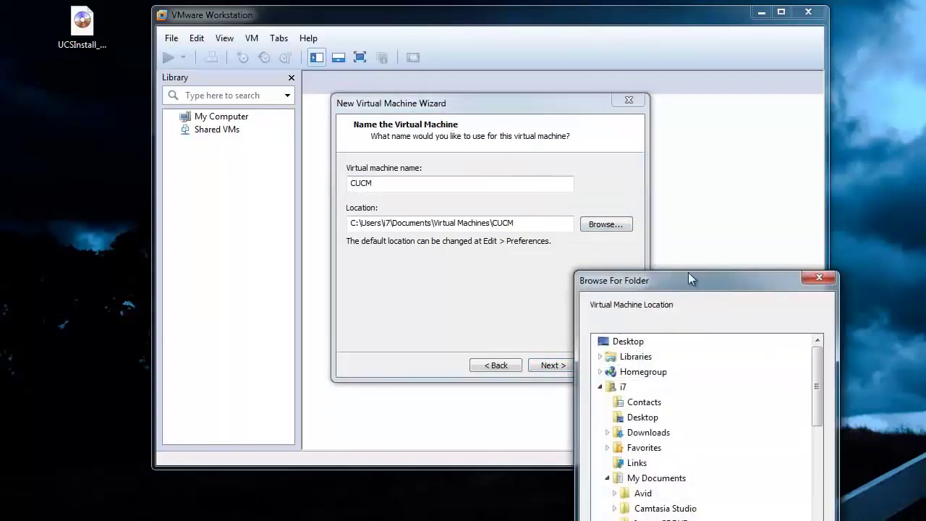
pyautogui.moveTo(688, 274); pyautogui.dragTo(508, 109)
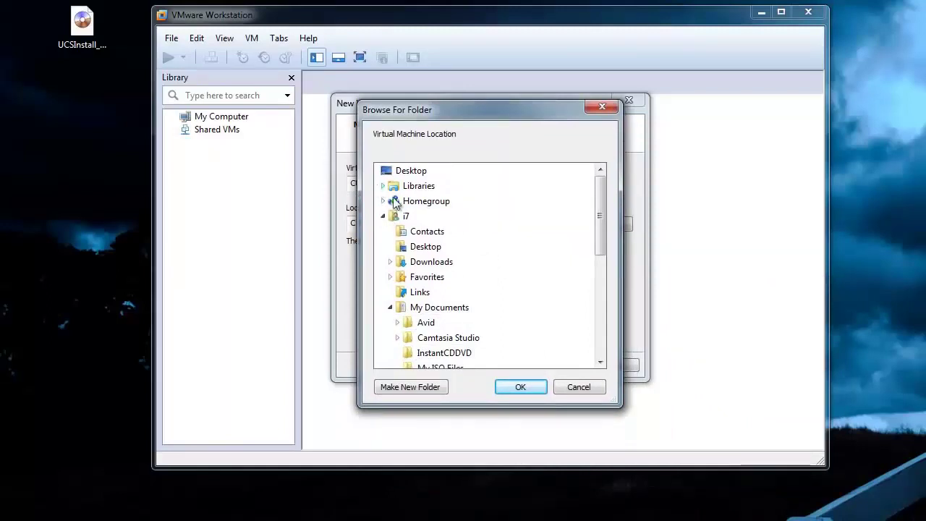
pyautogui.moveTo(598, 230); pyautogui.dragTo(602, 340)
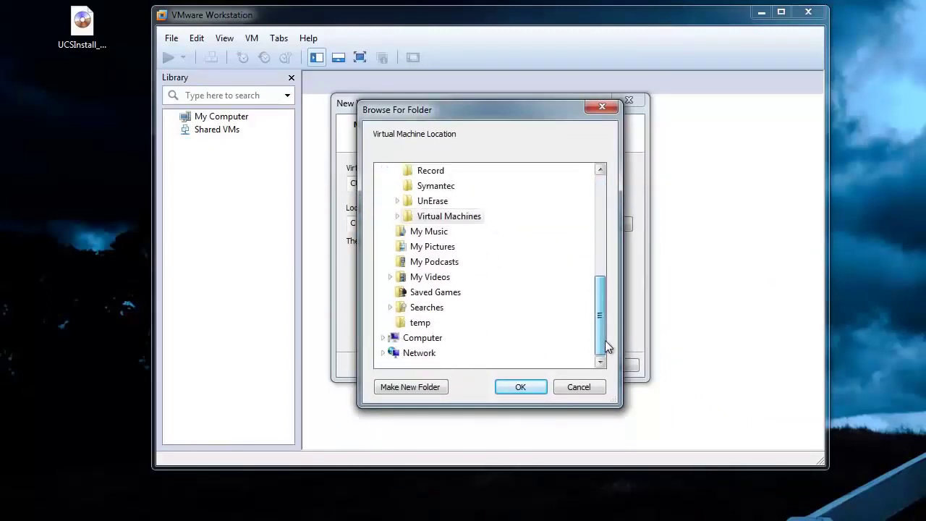
pyautogui.click(383, 338)
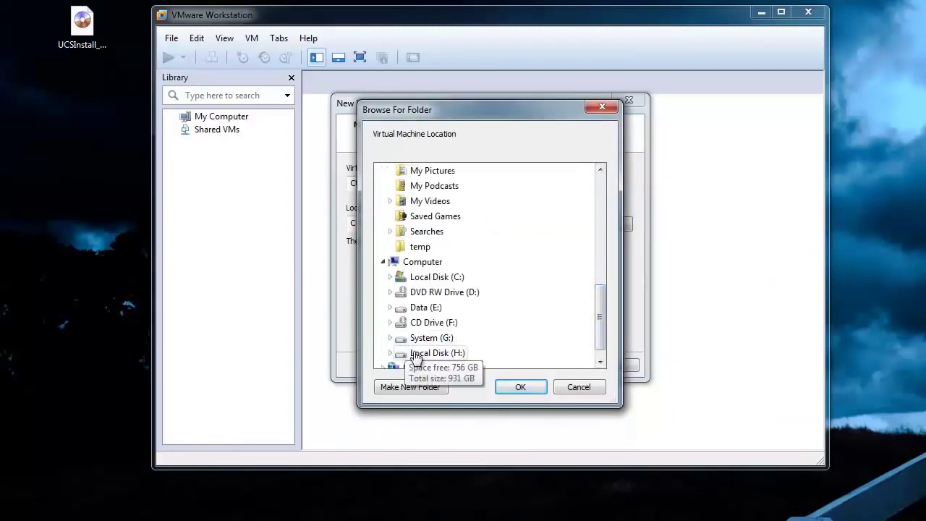
pyautogui.click(392, 352)
pyautogui.scroll(-2, 414, 335)
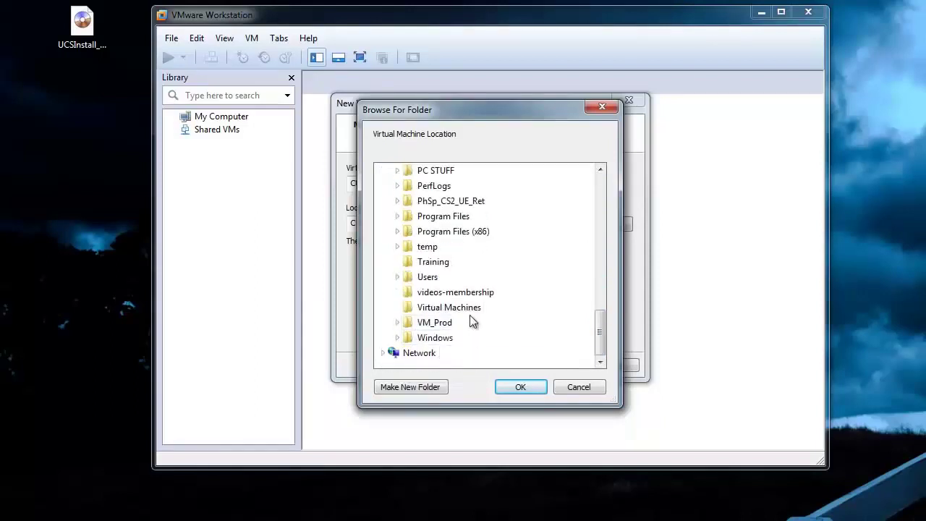
pyautogui.click(469, 310)
pyautogui.click(521, 387)
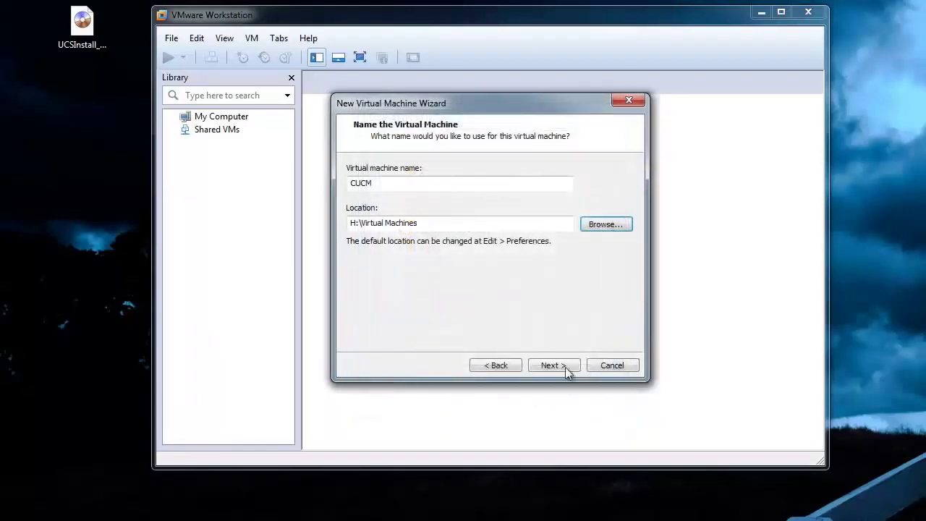
pyautogui.click(557, 364)
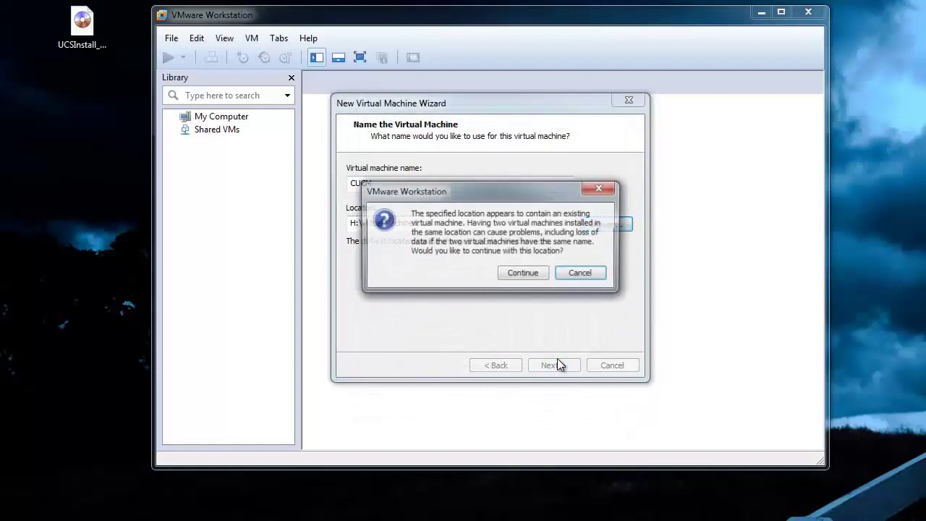
pyautogui.click(535, 278)
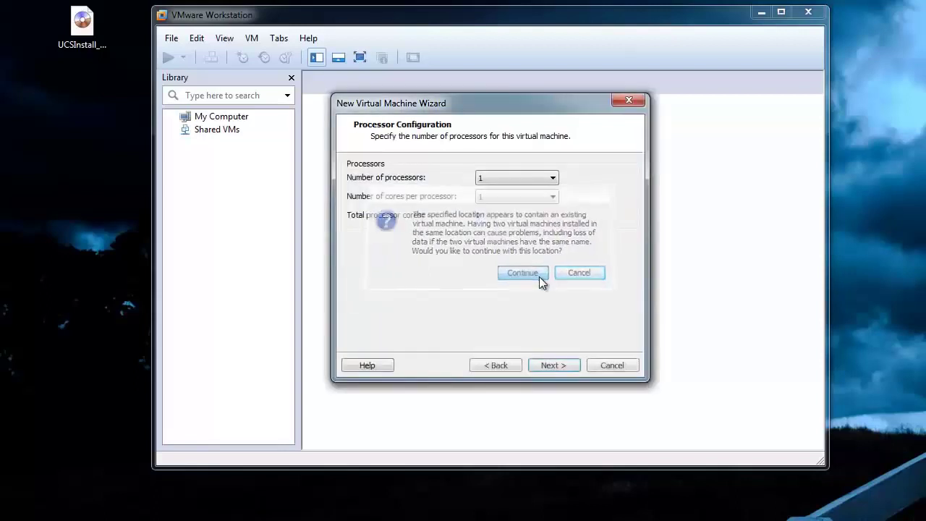
# Give the VM 2 processors, 4 GB of memory and bridged networking.
pyautogui.click(538, 178)
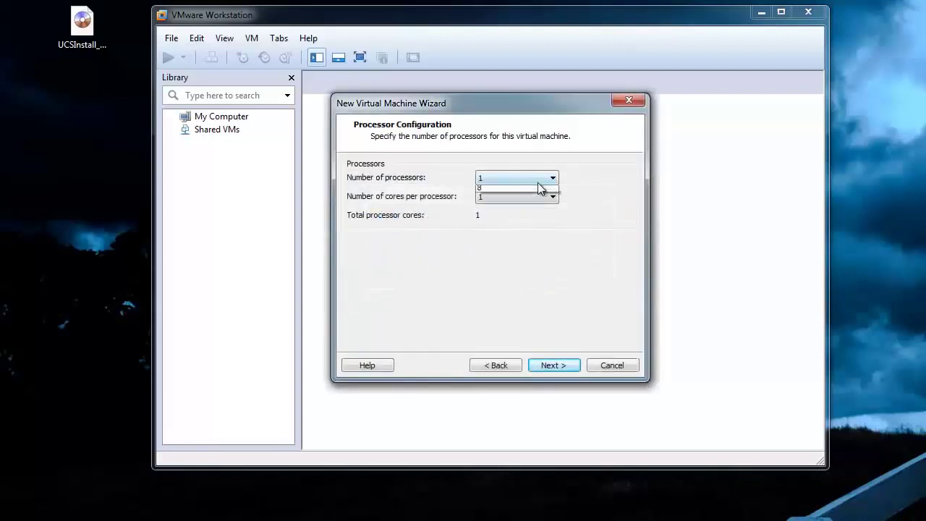
pyautogui.click(538, 197)
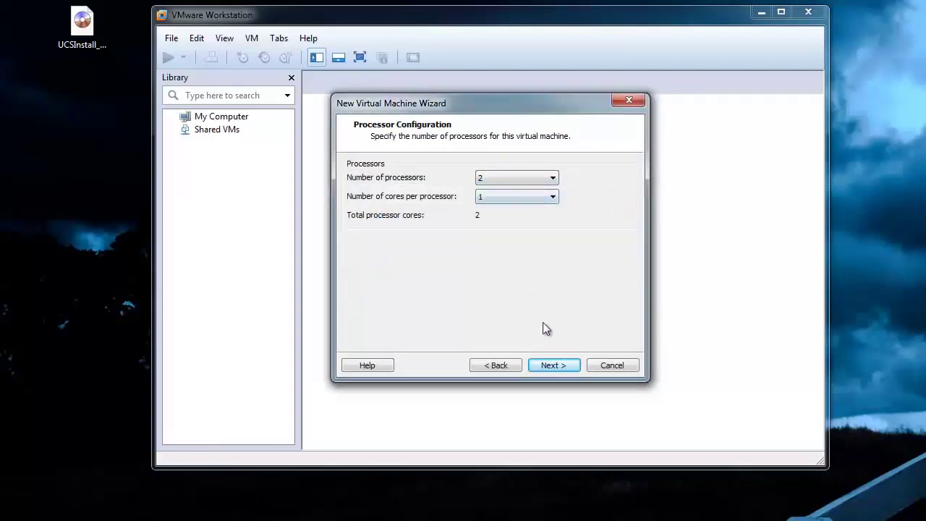
pyautogui.click(552, 365)
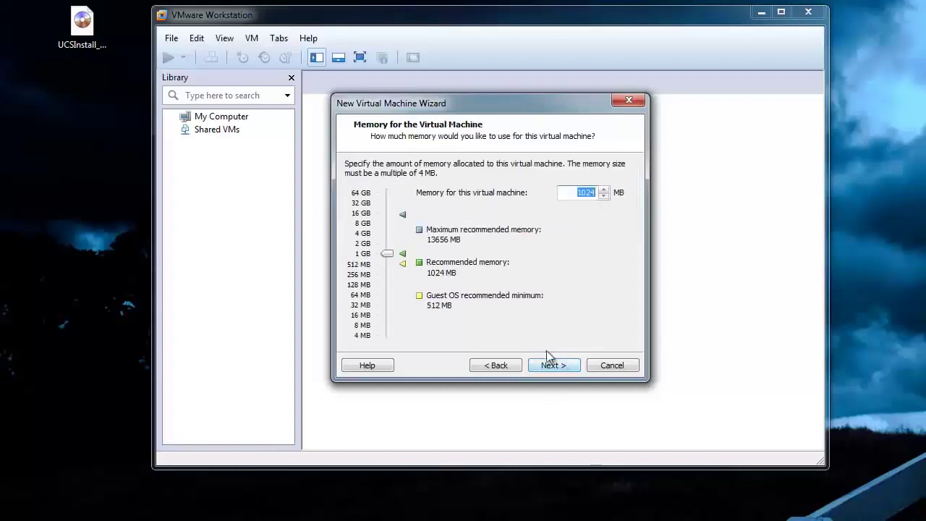
pyautogui.click(362, 234)
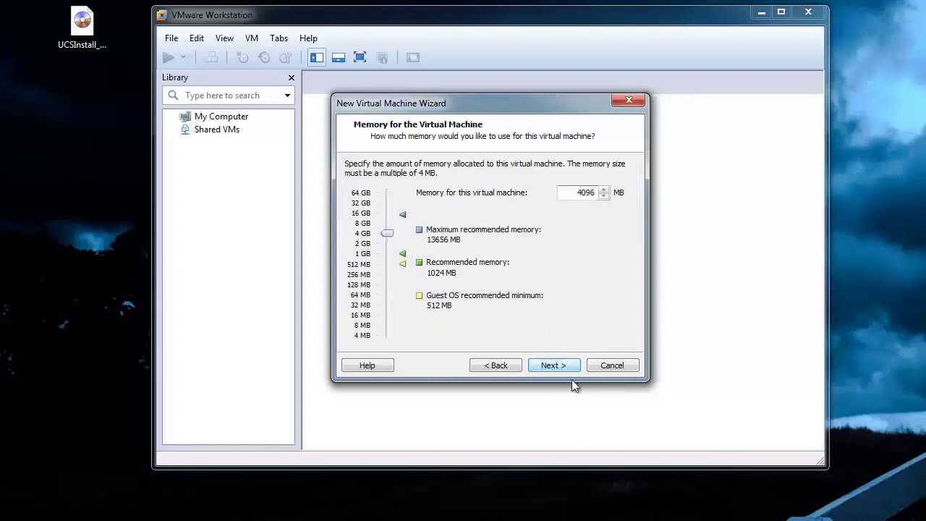
pyautogui.click(549, 364)
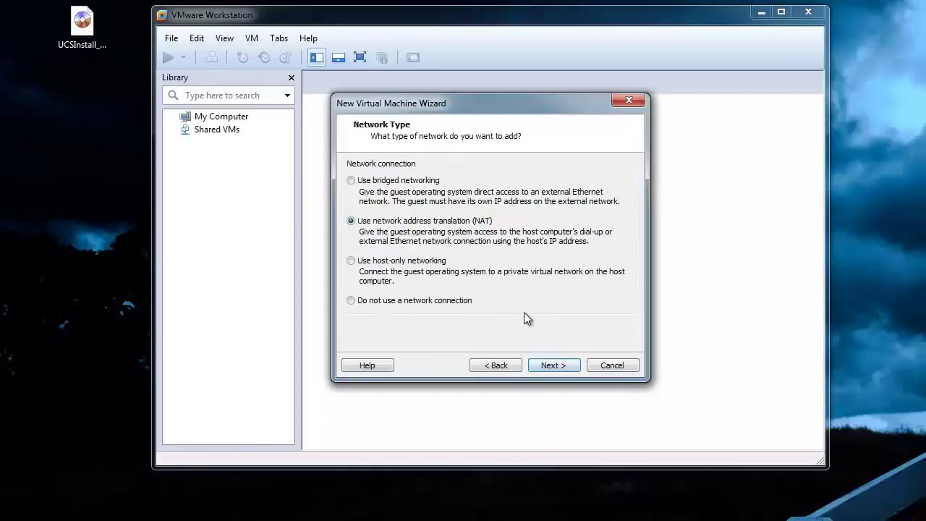
pyautogui.click(389, 184)
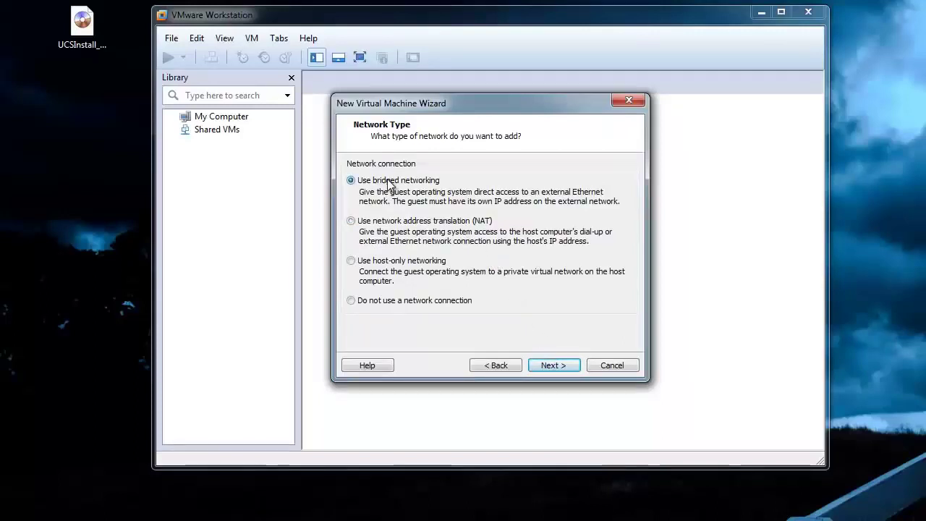
pyautogui.click(551, 365)
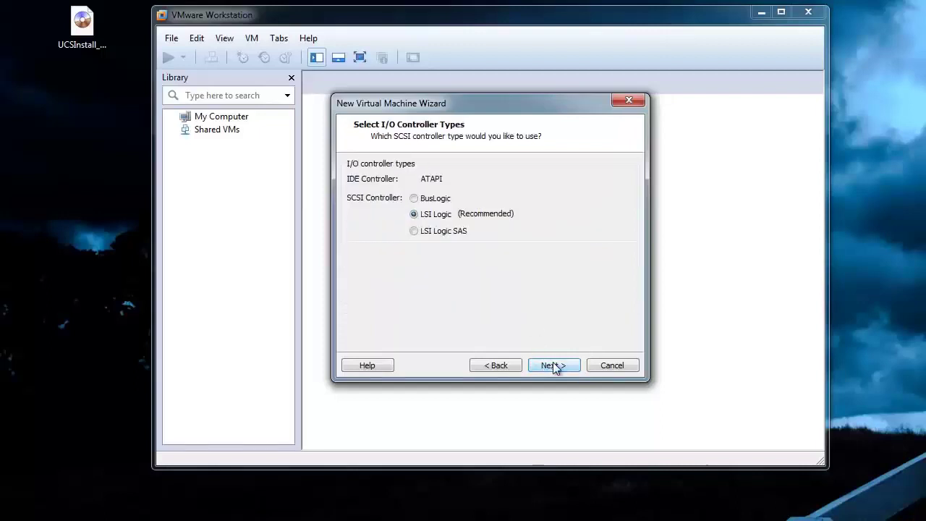
# Keep the LSI Logic controller and create a new 80 GB single-file disk named CUCM-0.vmdk.
pyautogui.click(553, 365)
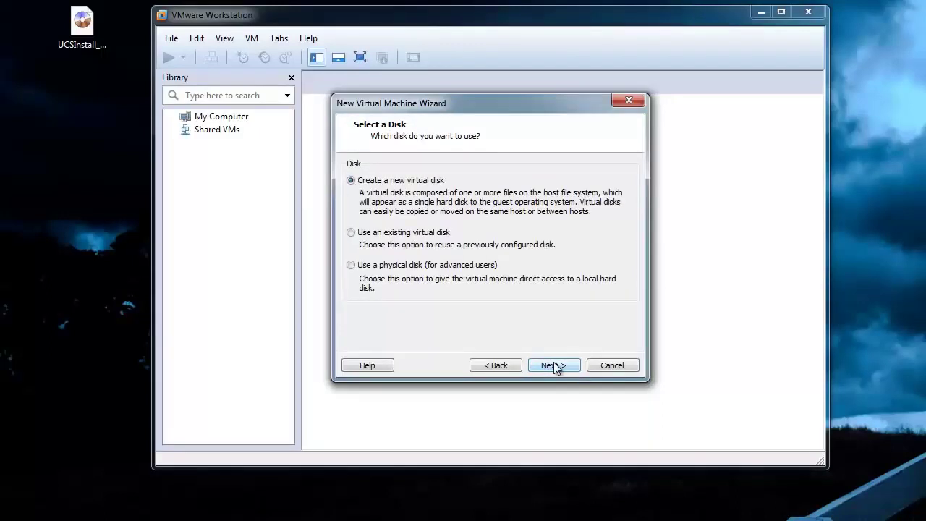
pyautogui.click(555, 365)
pyautogui.click(555, 366)
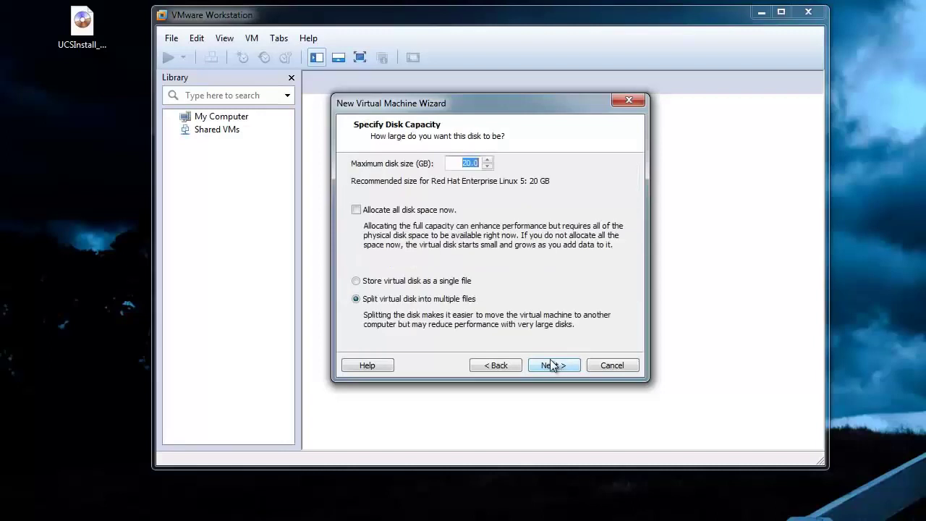
pyautogui.write('80')
pyautogui.click(449, 282)
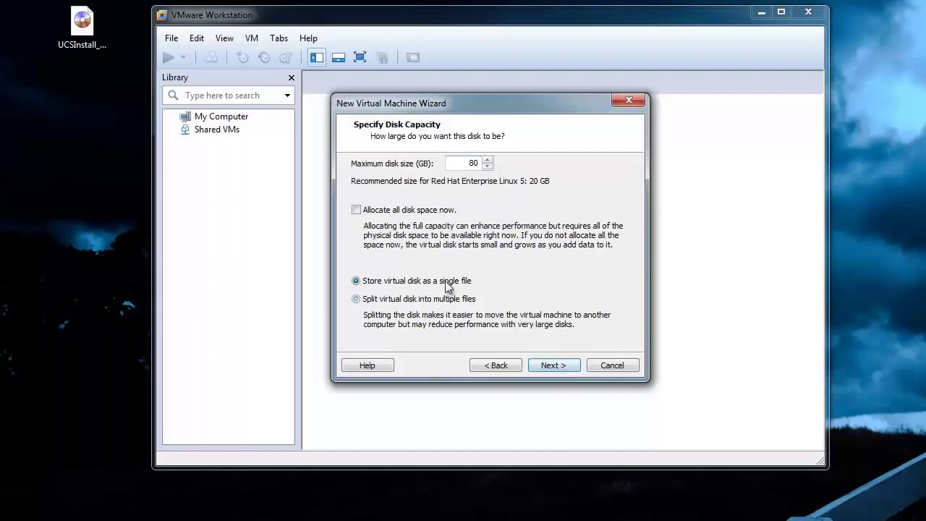
pyautogui.click(560, 369)
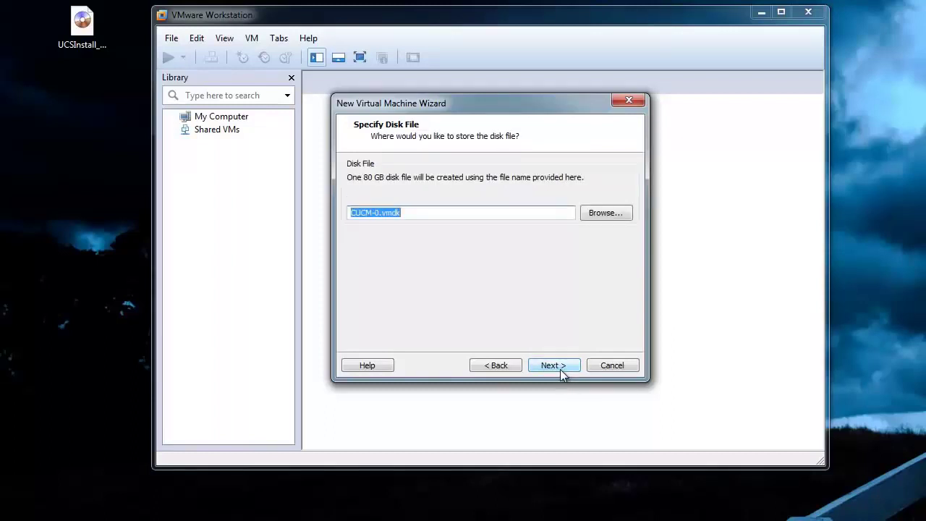
pyautogui.click(560, 365)
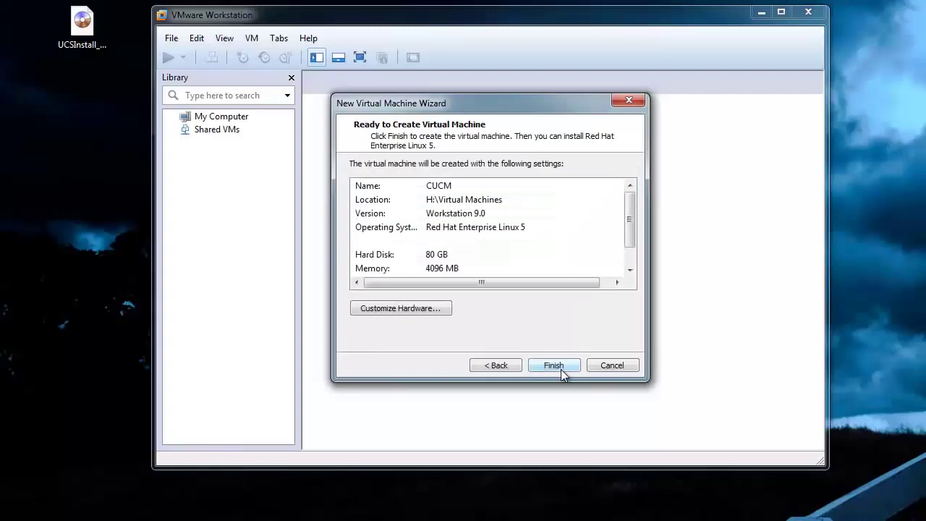
# Remove the floppy drive from the CUCM virtual machine's hardware.
pyautogui.click(418, 308)
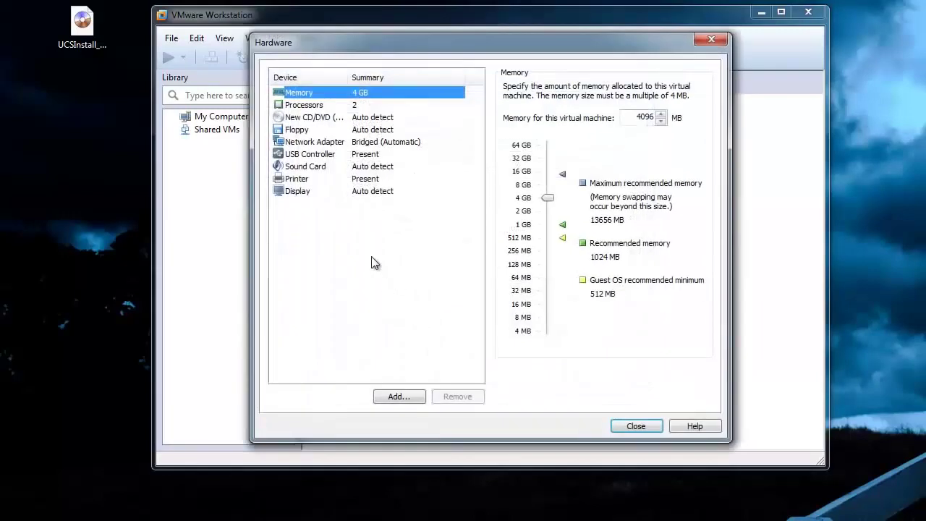
pyautogui.click(299, 133)
pyautogui.click(476, 398)
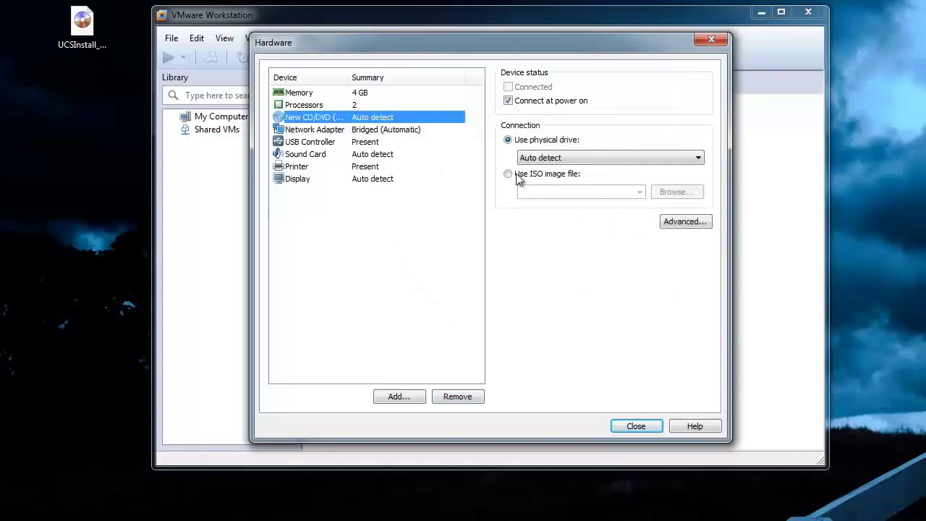
# Load the desktop UCSInstall ISO into the CD/DVD drive and finish creating the VM.
pyautogui.click(518, 175)
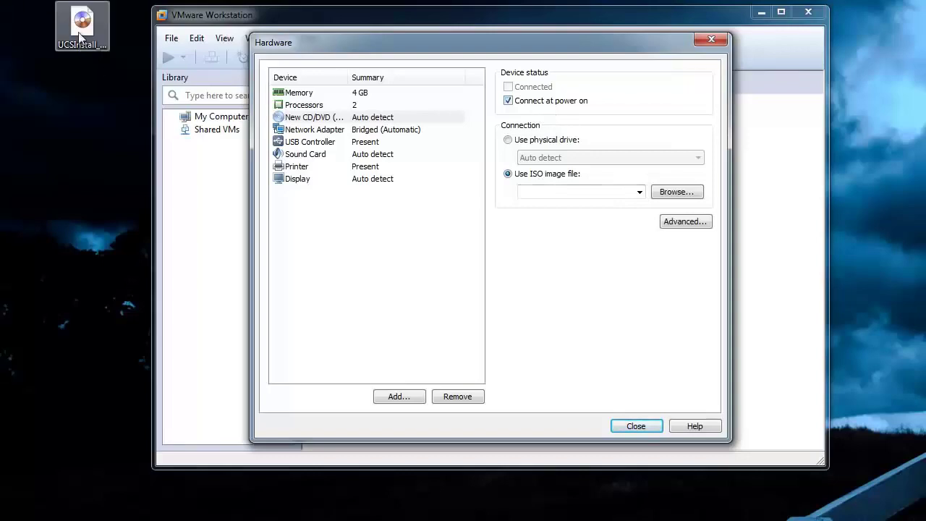
pyautogui.click(681, 199)
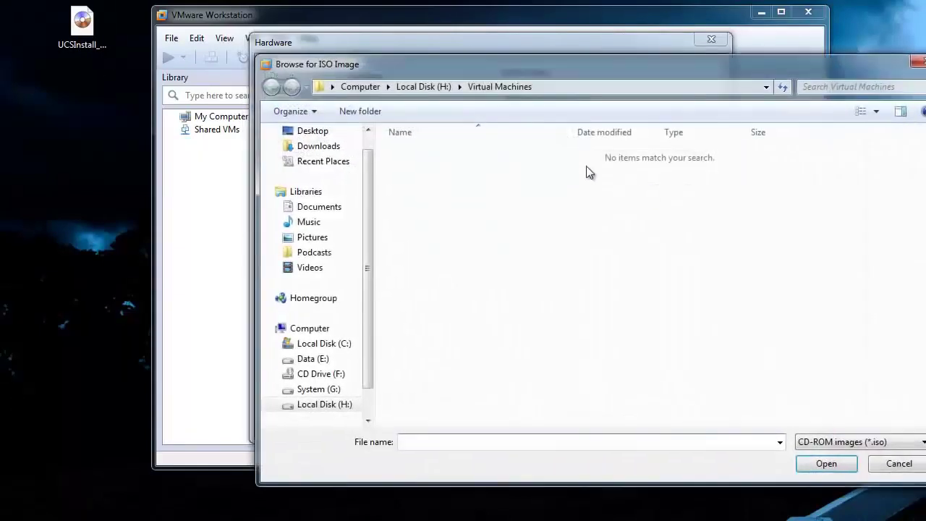
pyautogui.click(329, 131)
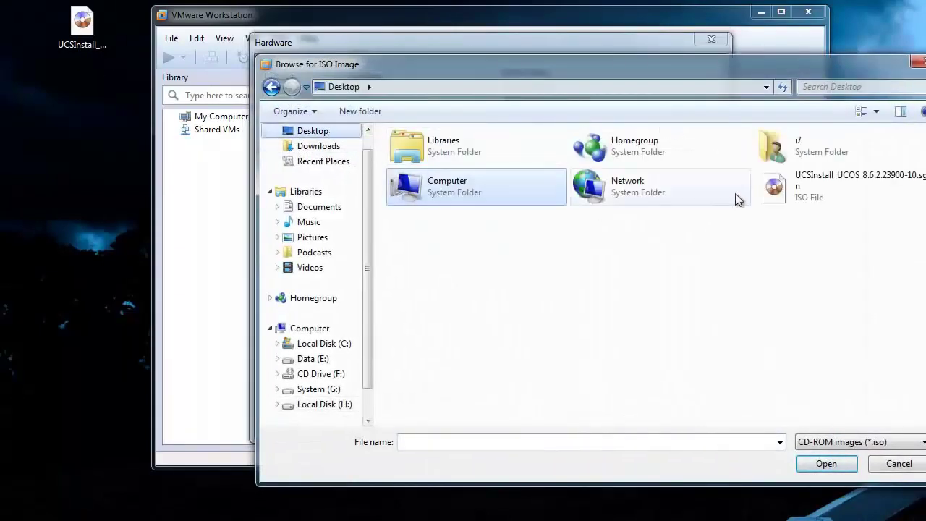
pyautogui.click(782, 187)
pyautogui.click(832, 463)
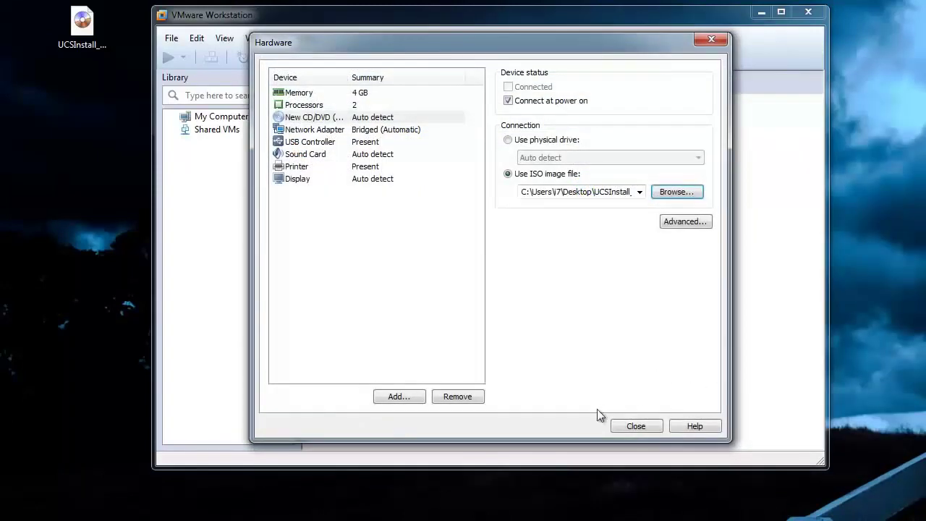
pyautogui.click(642, 427)
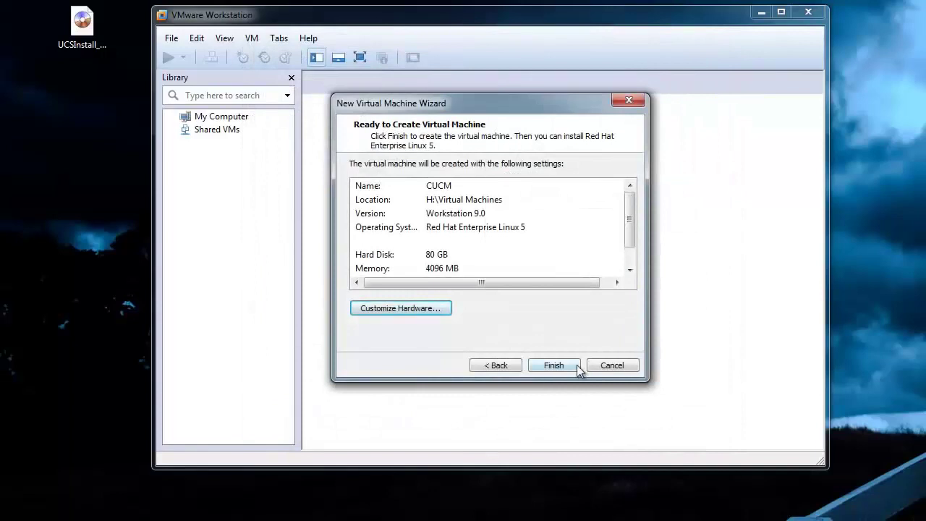
pyautogui.click(556, 365)
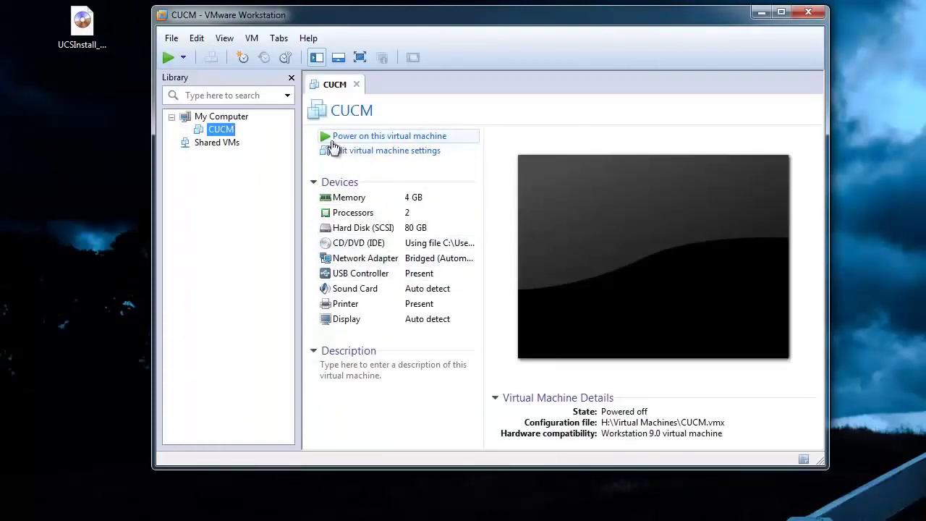
# Power on the CUCM VM and let it boot to the Product Deployment Selection screen.
pyautogui.click(391, 137)
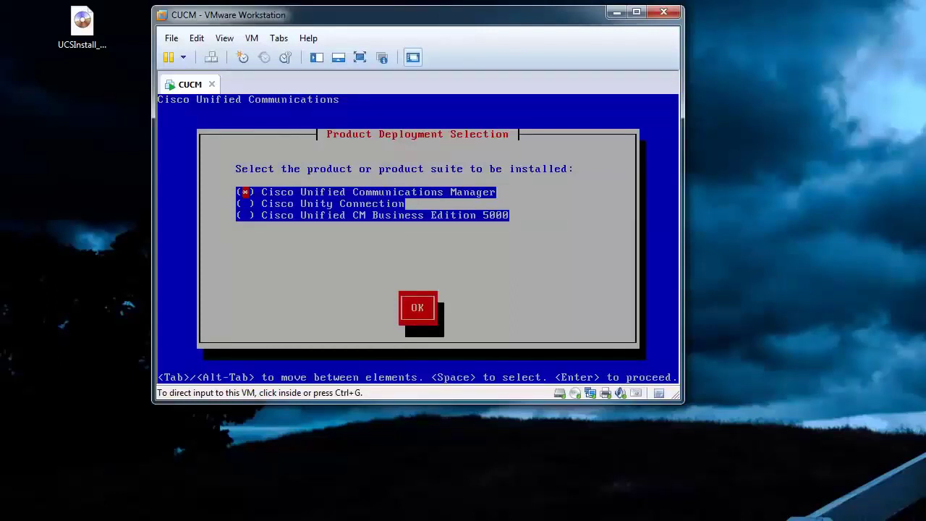
# Choose Cisco Unified Communications Manager, proceed, skip the upgrade patch and continue the basic install.
pyautogui.click(501, 210)
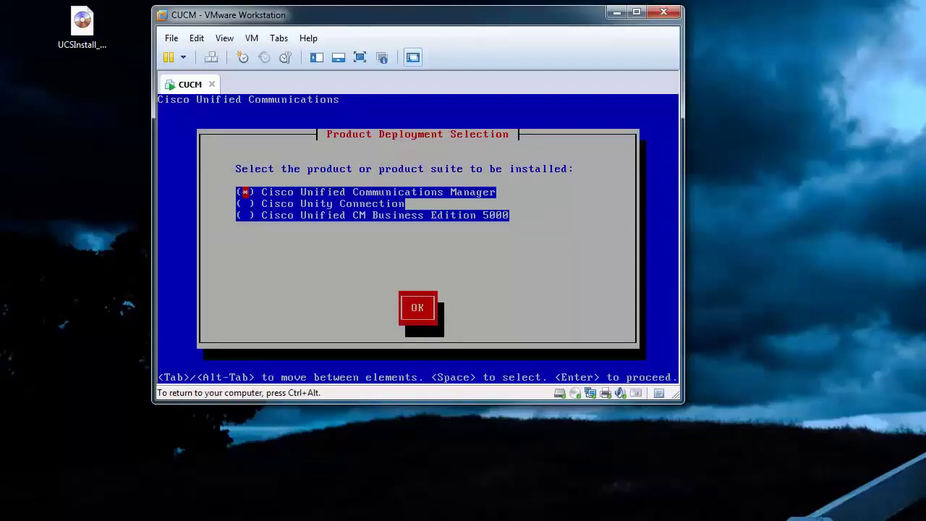
pyautogui.press('Down')
pyautogui.press('Down')
pyautogui.press('Tab')
pyautogui.press('Return')
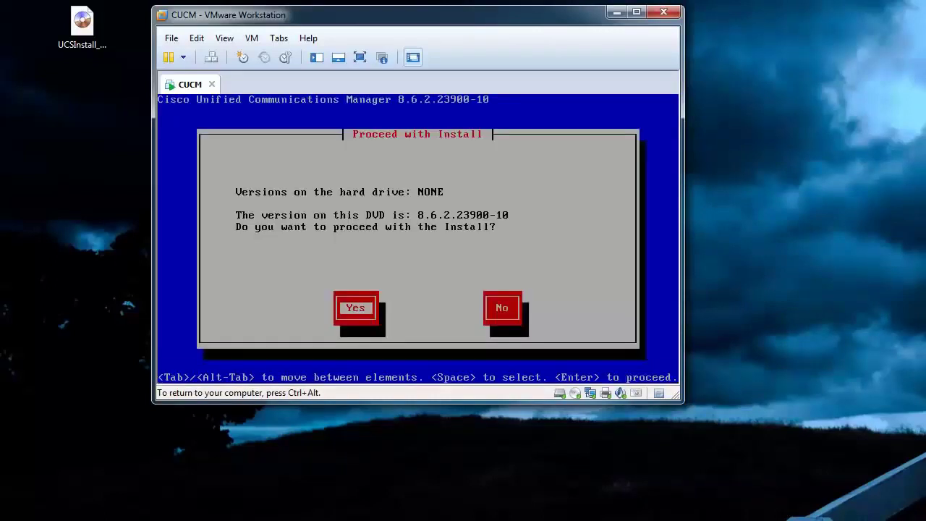
pyautogui.press('Return')
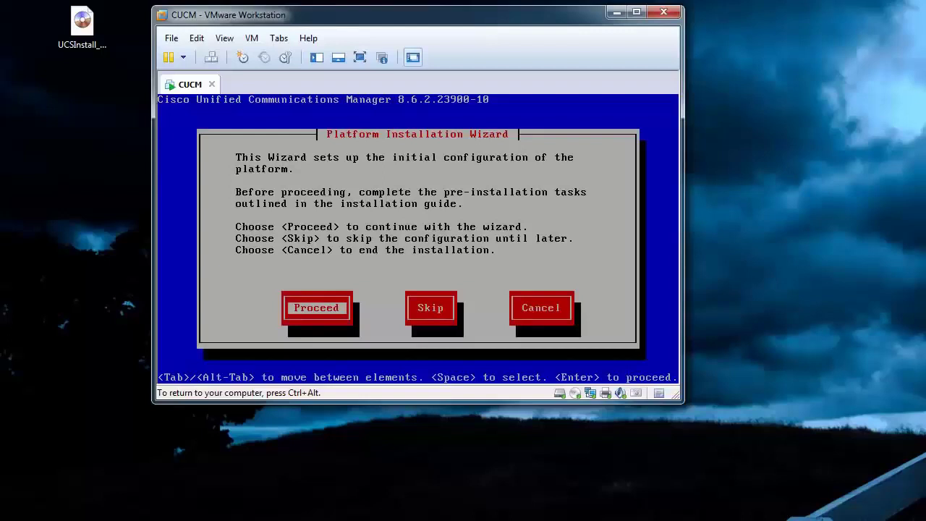
pyautogui.press('Return')
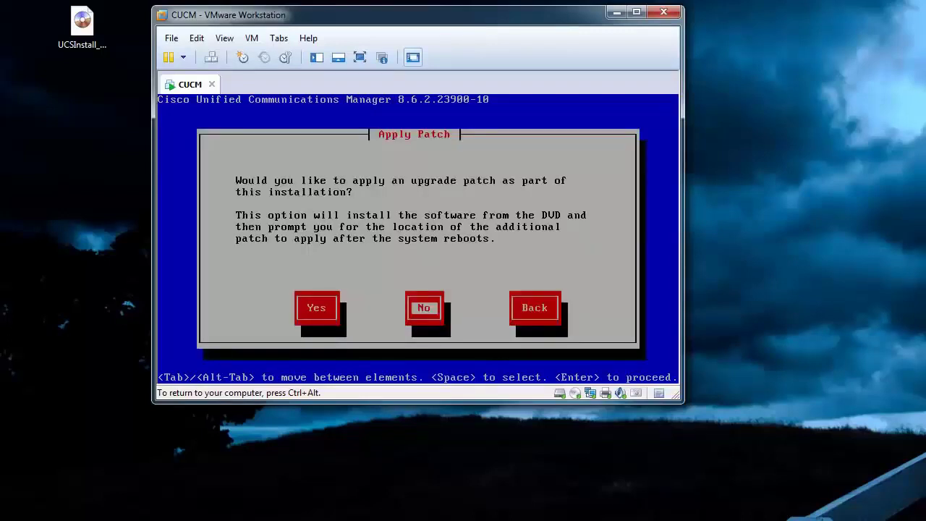
pyautogui.press('Return')
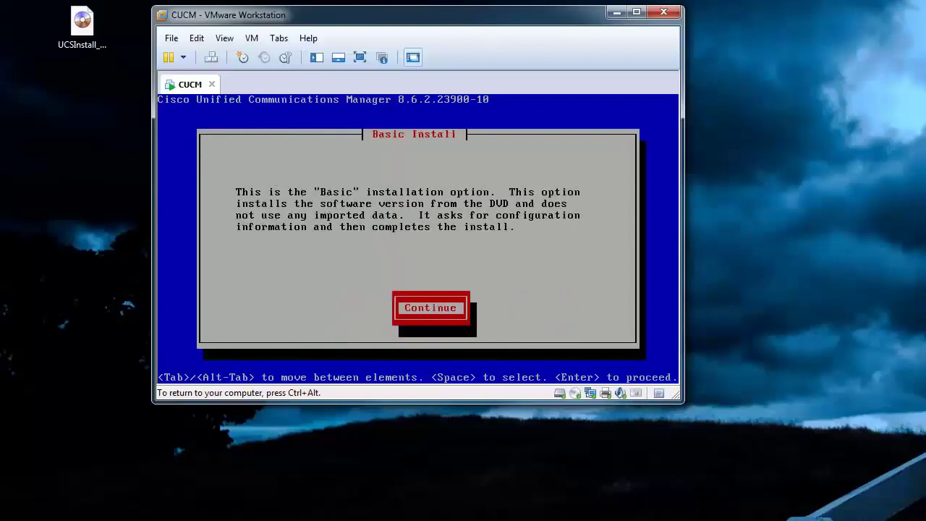
pyautogui.press('Return')
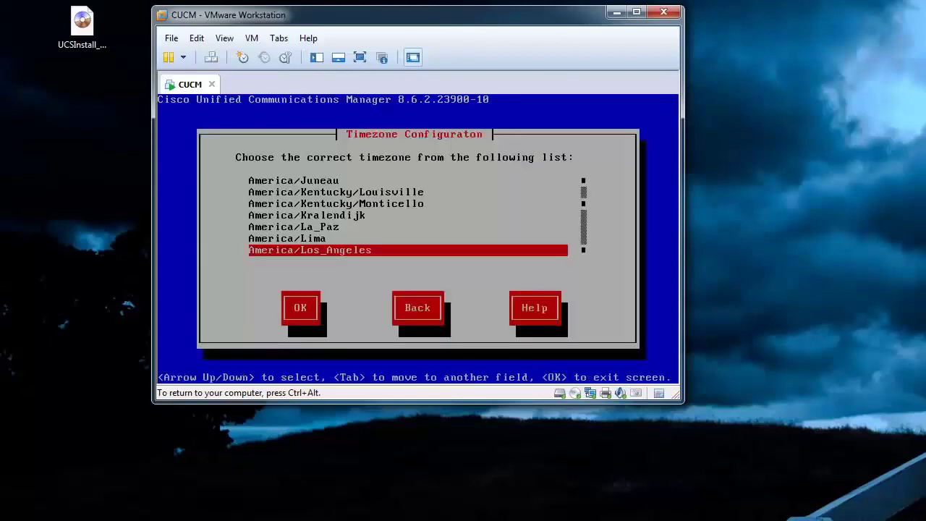
# Pick America/Denver time, keep the default MTU, decline DHCP, and enter host name cucm.
pyautogui.press('pageup')
pyautogui.press('pageup')
pyautogui.press('pageup')
pyautogui.press('pageup')
pyautogui.press('pageup')
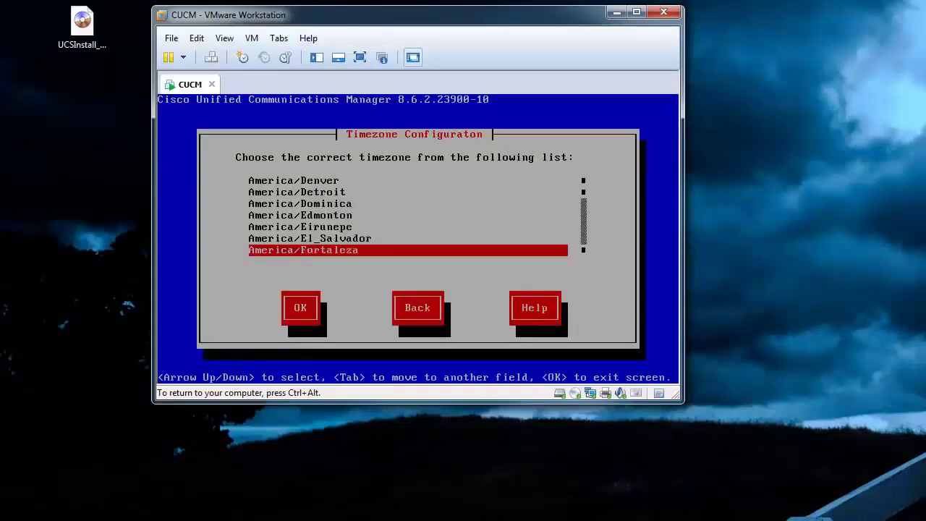
pyautogui.press('Up')
pyautogui.press('Up')
pyautogui.press('Up')
pyautogui.press('Up')
pyautogui.press('Up')
pyautogui.press('Up')
pyautogui.press('Tab')
pyautogui.press('Return')
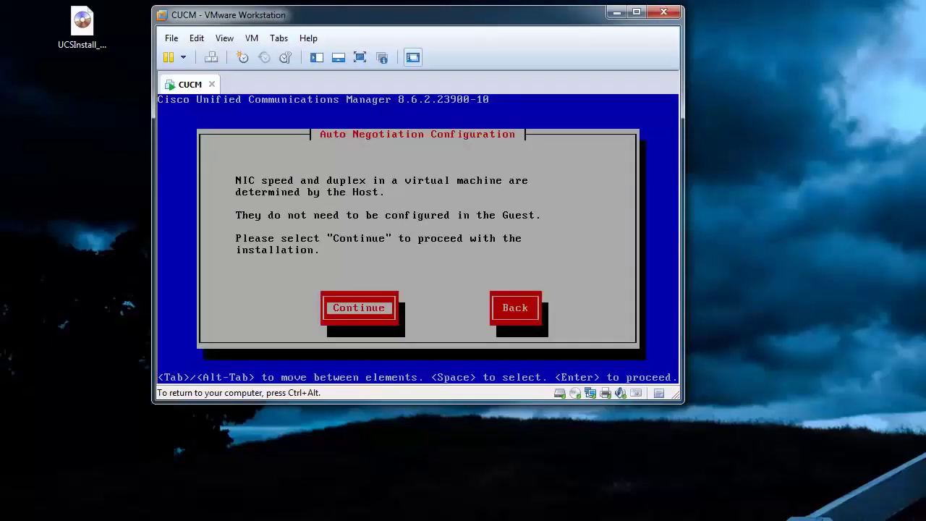
pyautogui.press('Return')
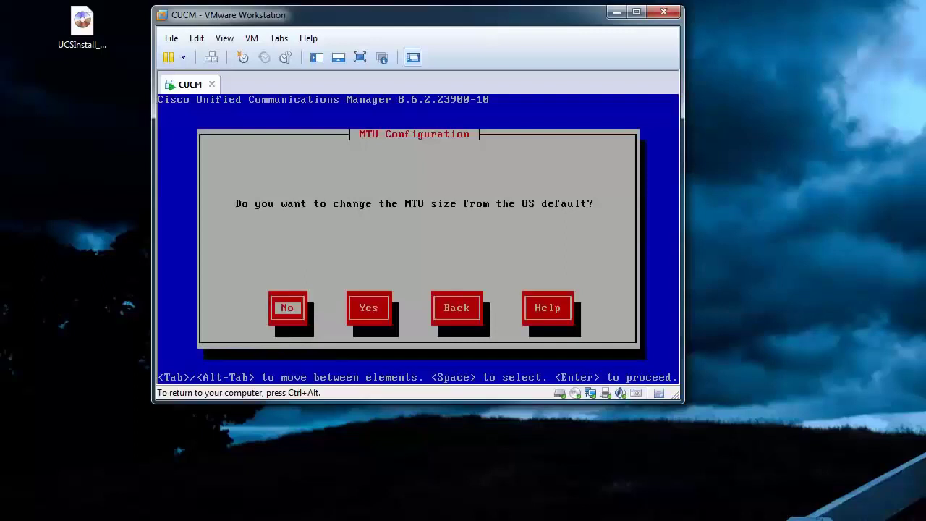
pyautogui.press('Return')
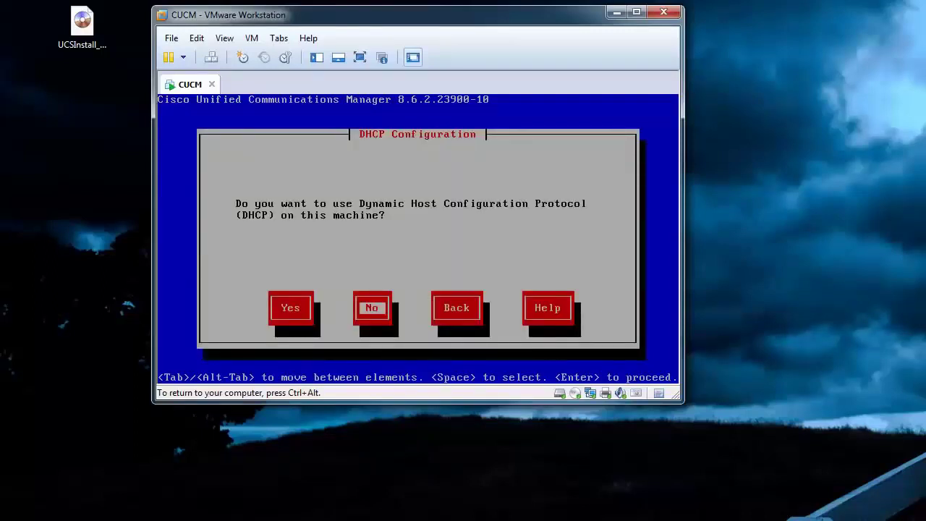
pyautogui.press('Return')
pyautogui.write('cucm')
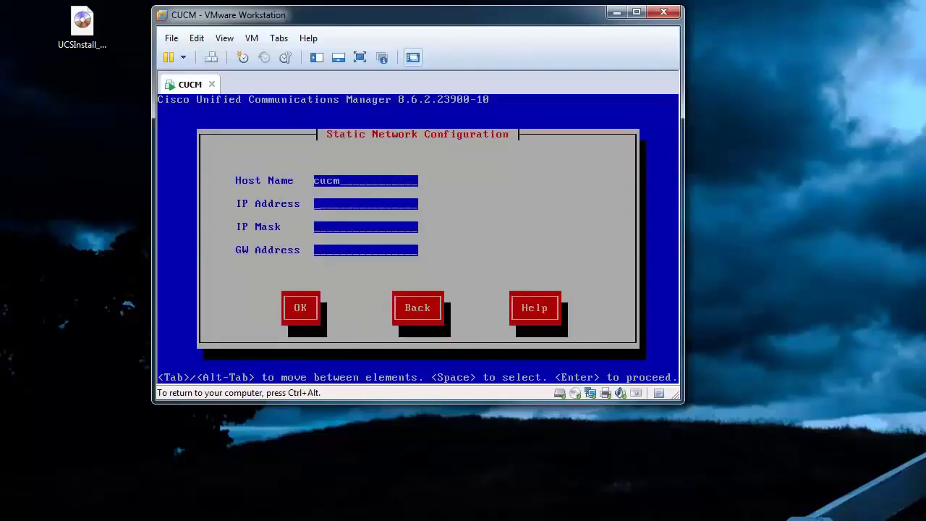
# Set IP 10.10.10.44, mask 255.255.255.0, gateway 10.10.10.1, and skip the DNS client.
pyautogui.press('Tab')
pyautogui.write('10.10.10.44255.2')
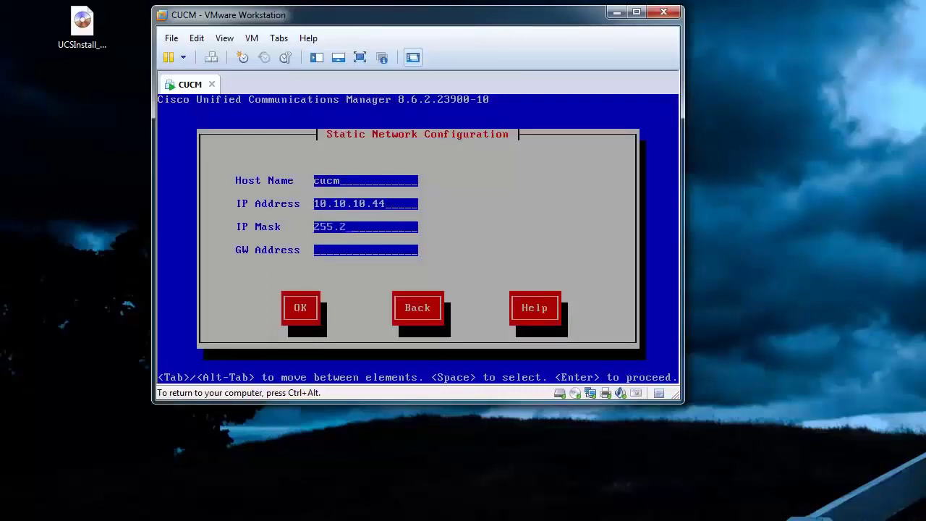
pyautogui.write('55.255.0')
pyautogui.press('Tab')
pyautogui.write('10.10.10.1')
pyautogui.press('Tab')
pyautogui.press('Return')
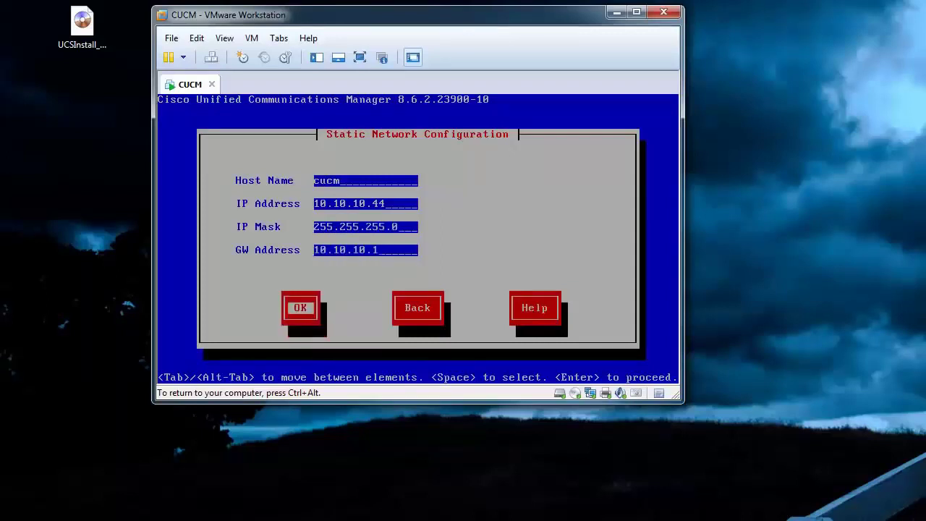
pyautogui.press('Tab')
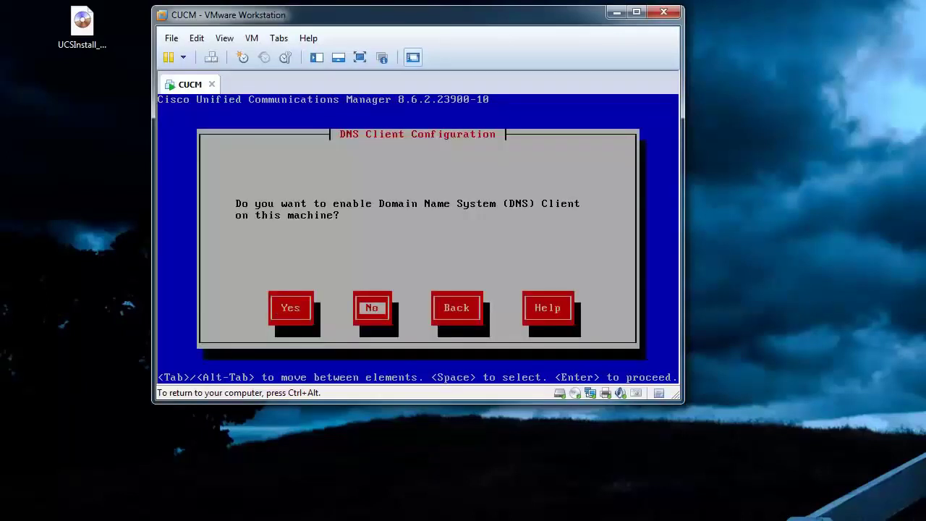
pyautogui.press('Return')
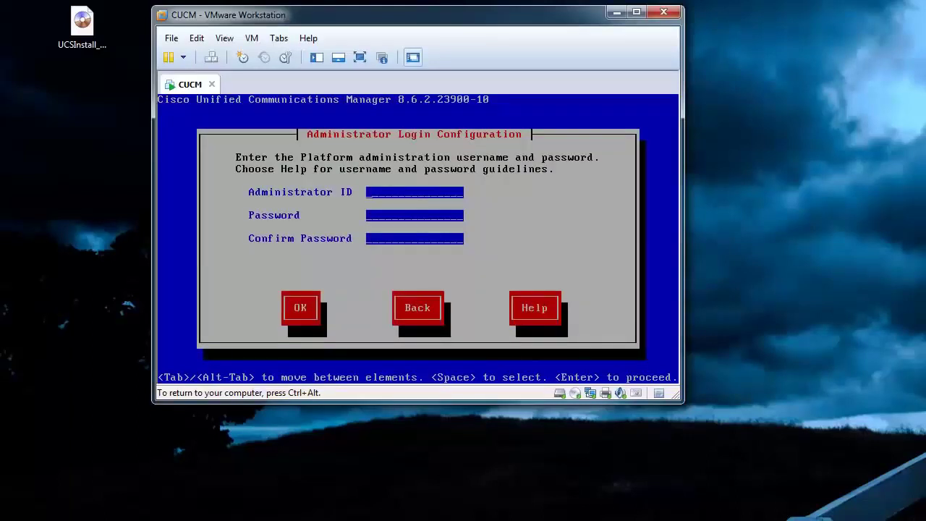
# Create the administrator login ucadmin with its password entered twice.
pyautogui.write('ucadmin')
pyautogui.press('Tab')
pyautogui.write('********')
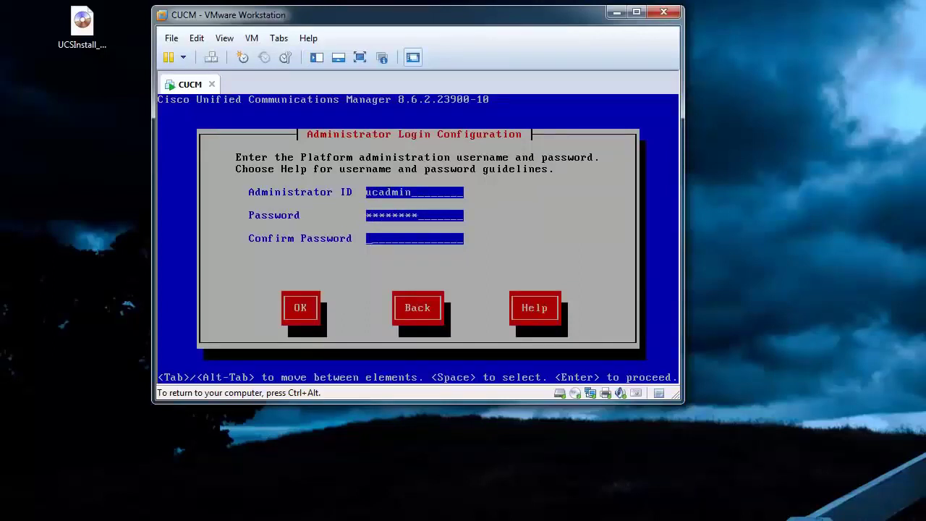
pyautogui.press('Tab')
pyautogui.write('********')
pyautogui.press('Tab')
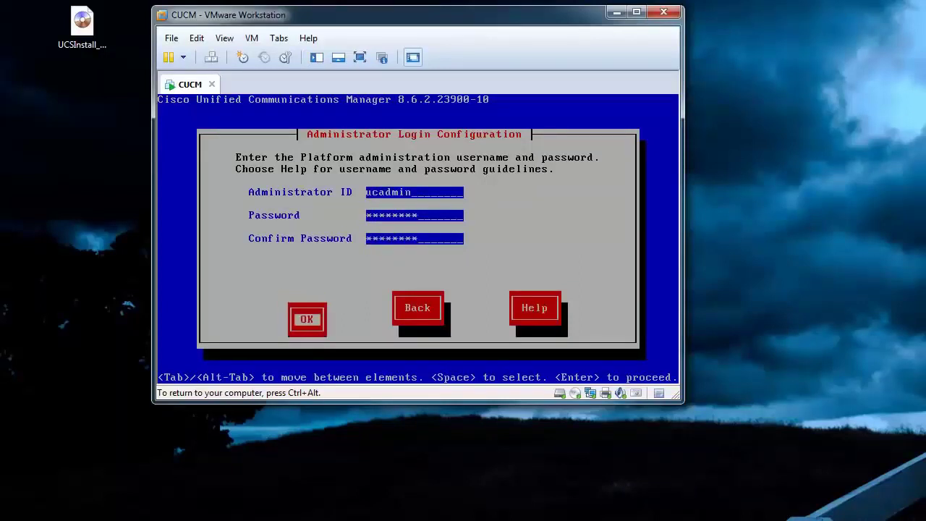
pyautogui.press('Return')
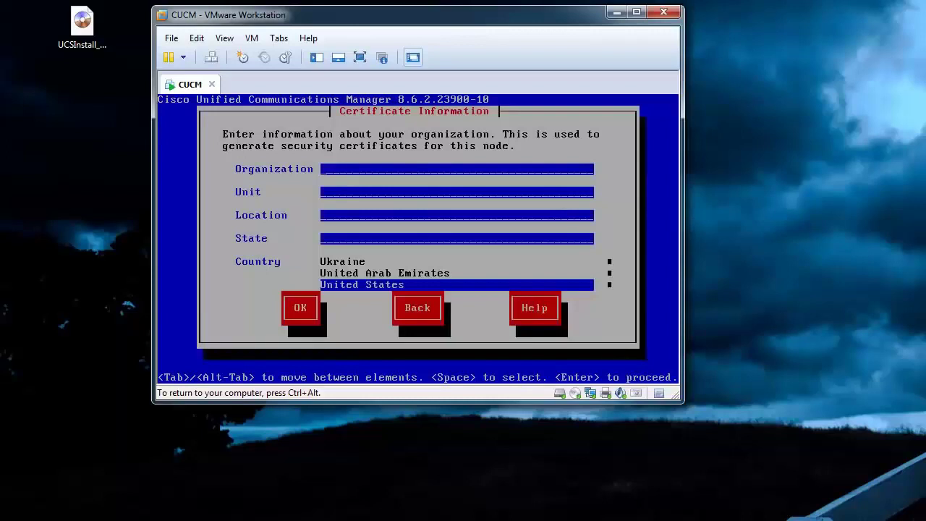
# Enter certificate details (organization Youtube, state CO) and make this server the first node.
pyautogui.write('Youtubewww.y')
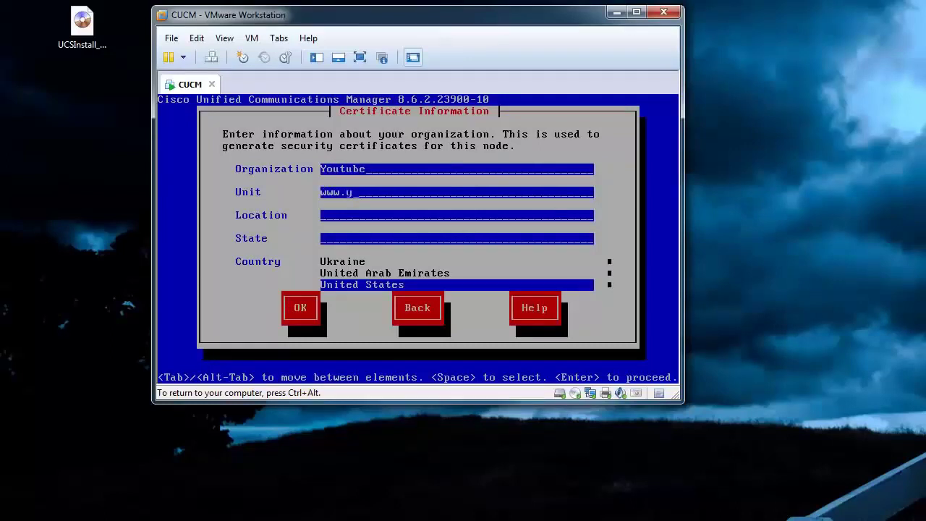
pyautogui.write('outube.com')
pyautogui.write('websites')
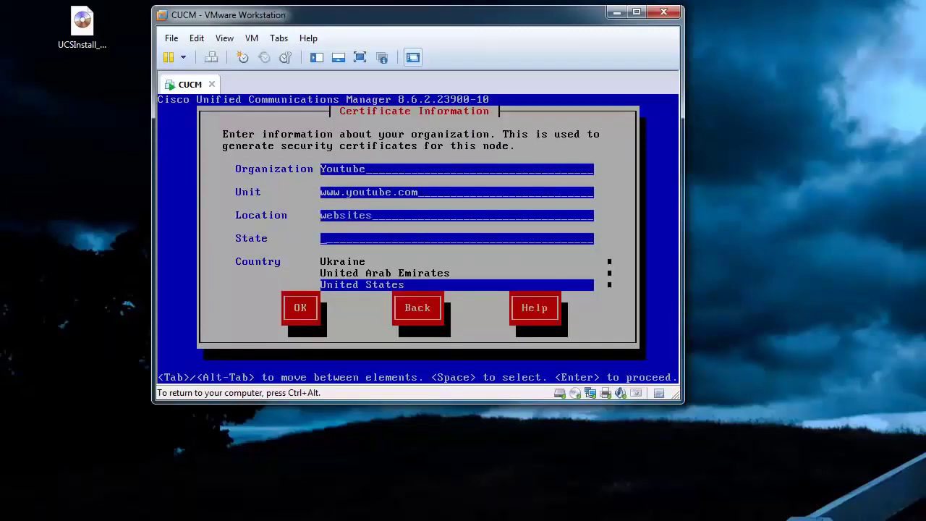
pyautogui.write('CO')
pyautogui.press('Tab')
pyautogui.press('Tab')
pyautogui.press('Return')
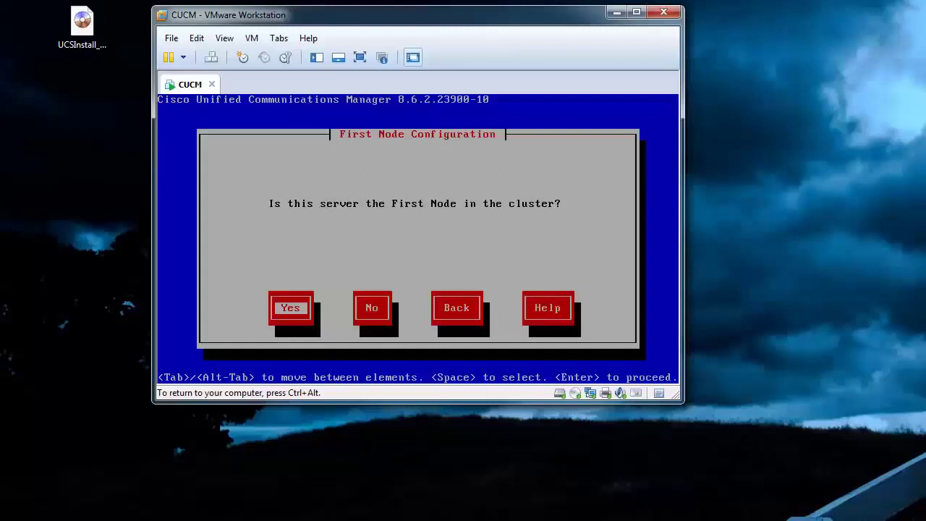
pyautogui.press('Return')
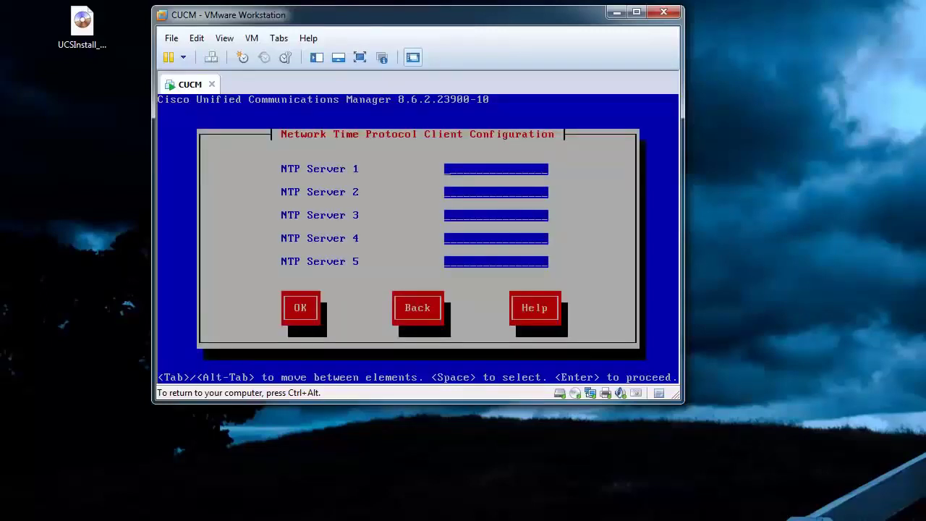
# Set NTP server 192.168.20.2 and enter the security password twice.
pyautogui.write('192.168.20.2')
pyautogui.press('Tab')
pyautogui.press('Return')
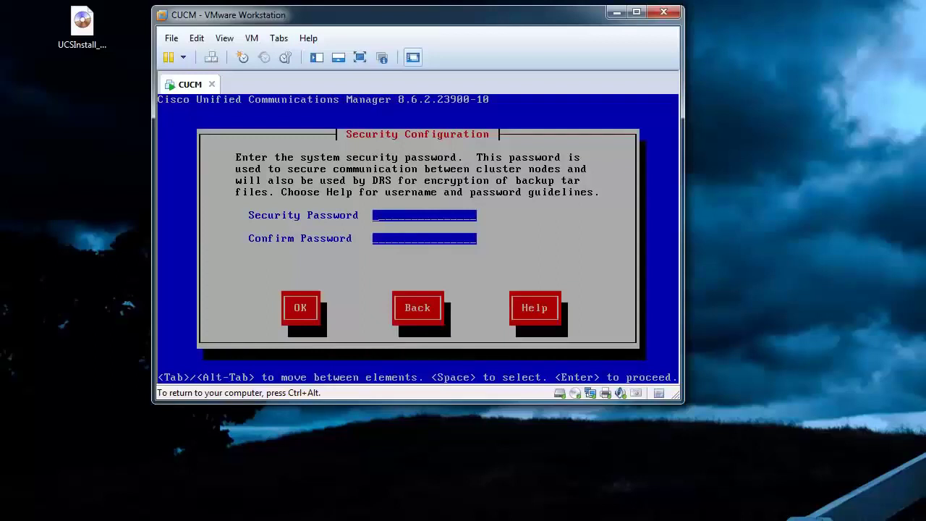
pyautogui.write('cisco123')
pyautogui.press('Tab')
pyautogui.write('cisco123')
pyautogui.press('Tab')
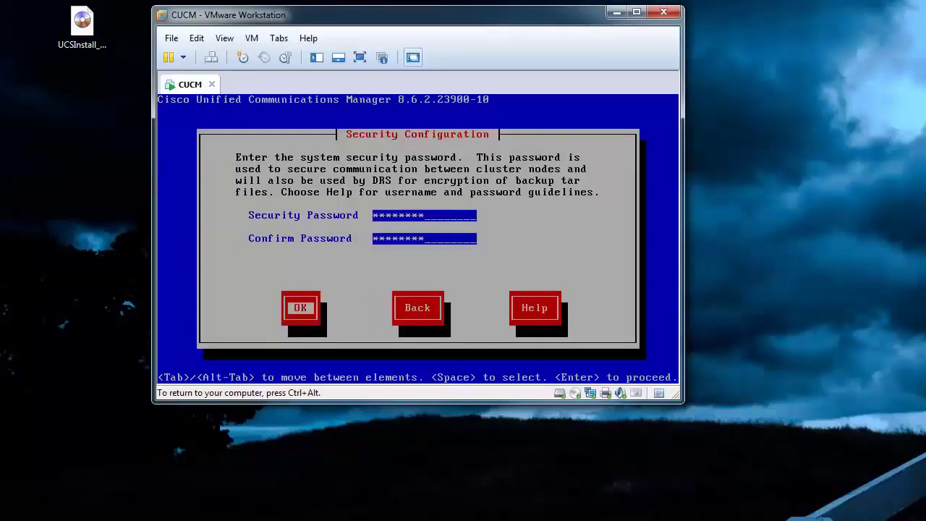
pyautogui.press('Return')
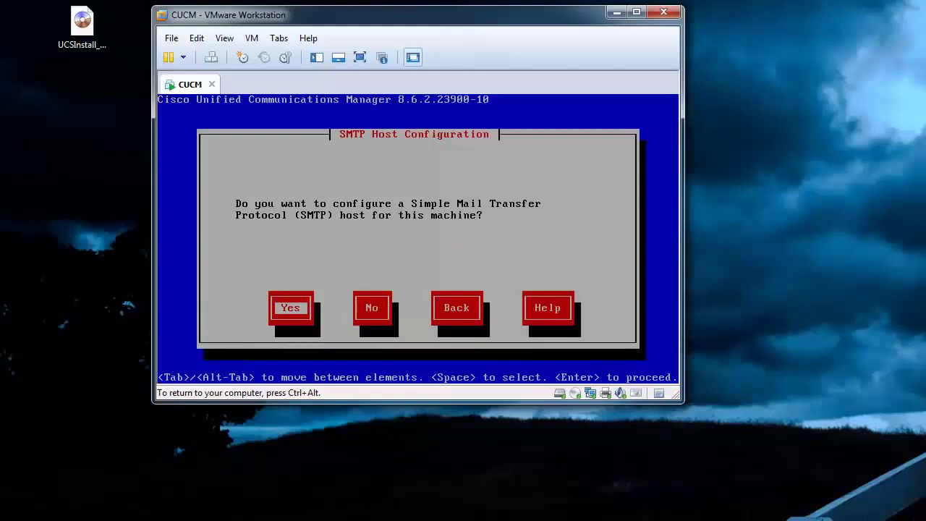
# Skip SMTP, create application user ucadmin with its password, and confirm to start installing.
pyautogui.press('Tab')
pyautogui.press('Return')
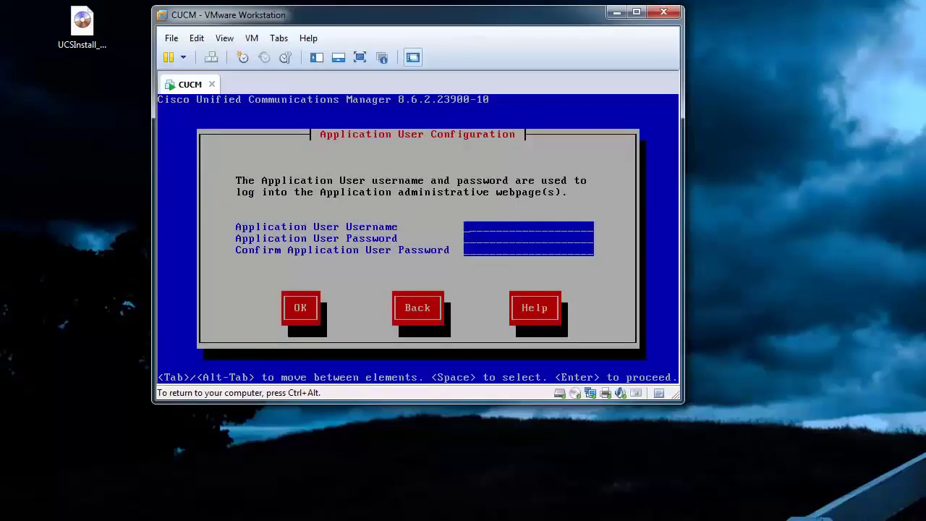
pyautogui.write('ucadmin')
pyautogui.write('********')
pyautogui.press('Tab')
pyautogui.write('*')
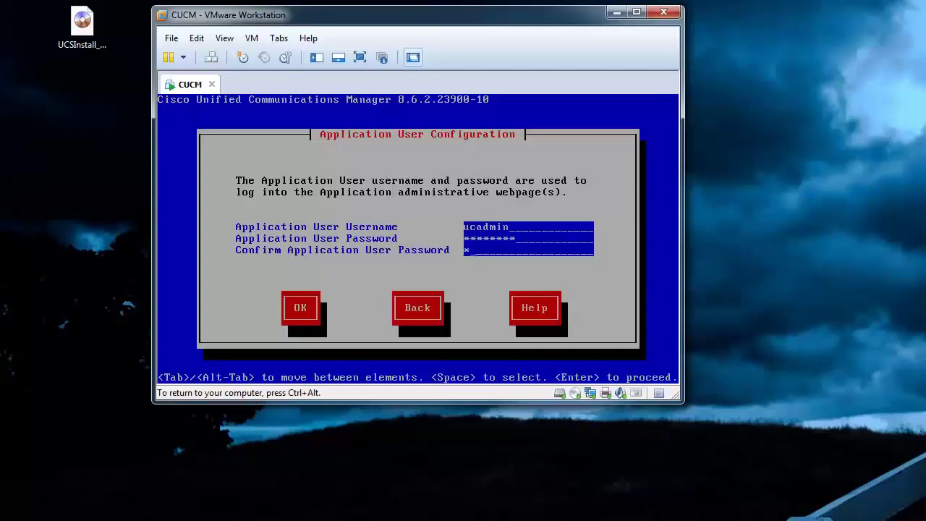
pyautogui.write('*******')
pyautogui.press('Tab')
pyautogui.press('Return')
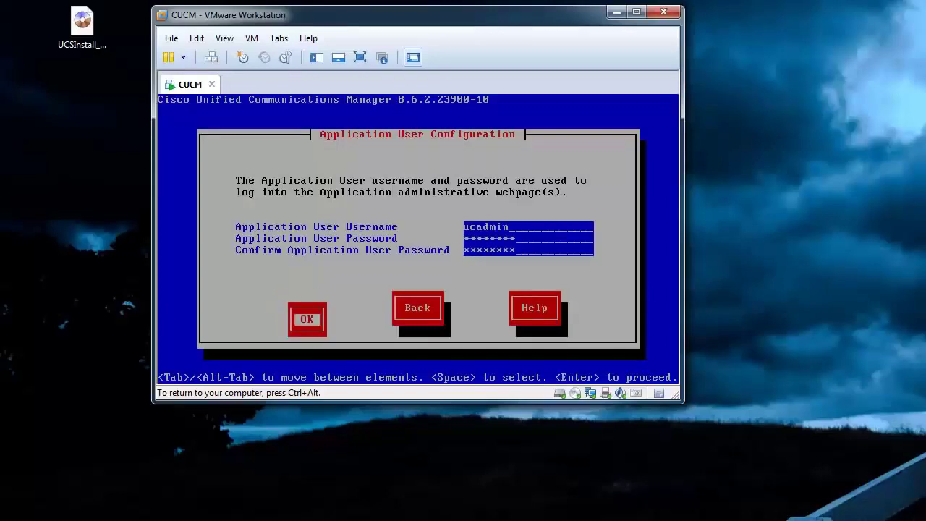
pyautogui.press('Return')
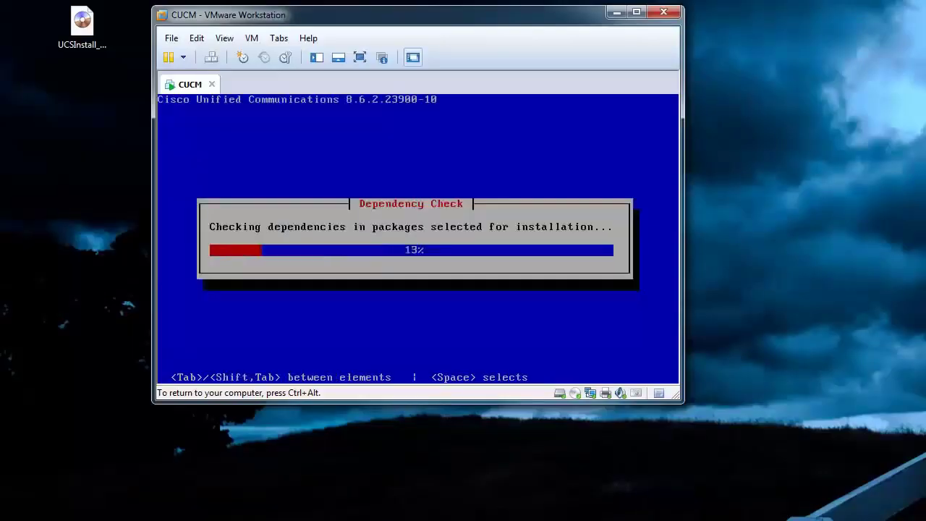
# Log in to the CUCM console as ucadmin and run show status to view the License MAC.
pyautogui.hotkey('ctrl', 'alt')
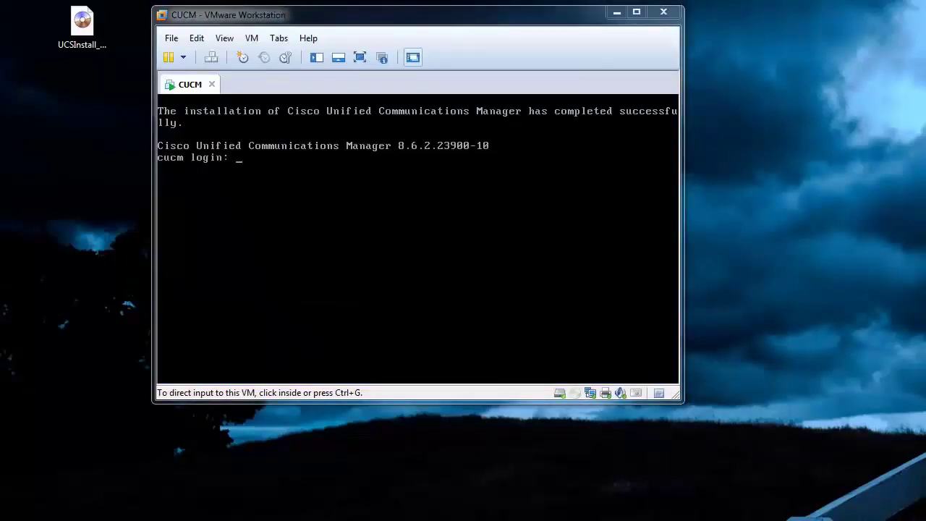
pyautogui.click(376, 248)
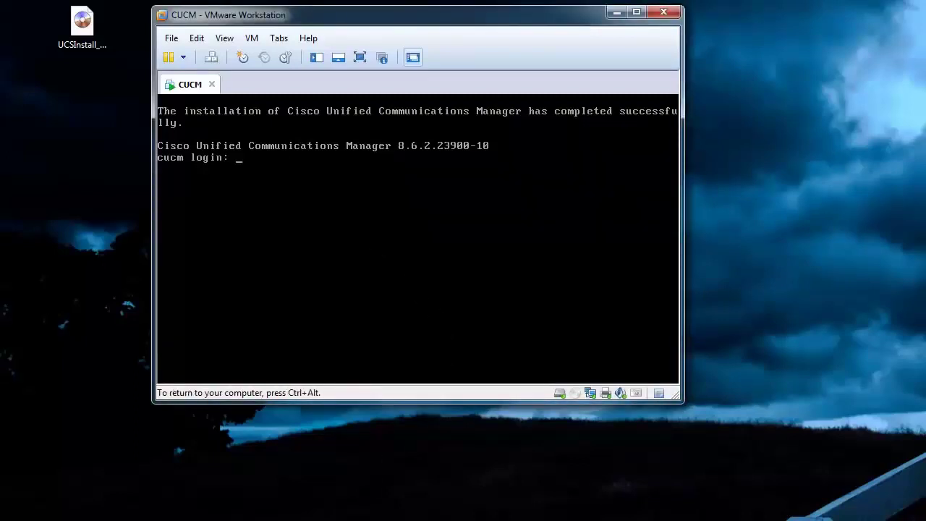
pyautogui.write('ucadmin')
pyautogui.press('Return')
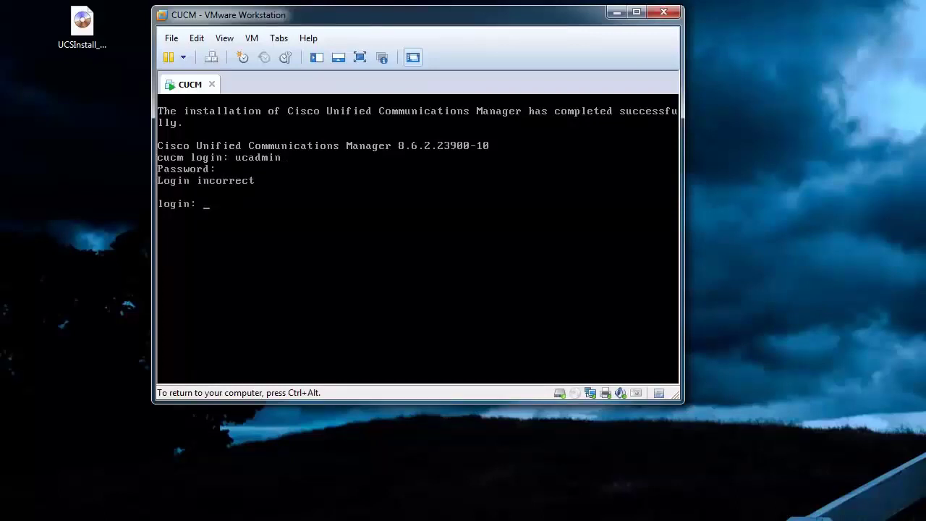
pyautogui.write('ucadmin')
pyautogui.press('Return')
pyautogui.write('ucadmin')
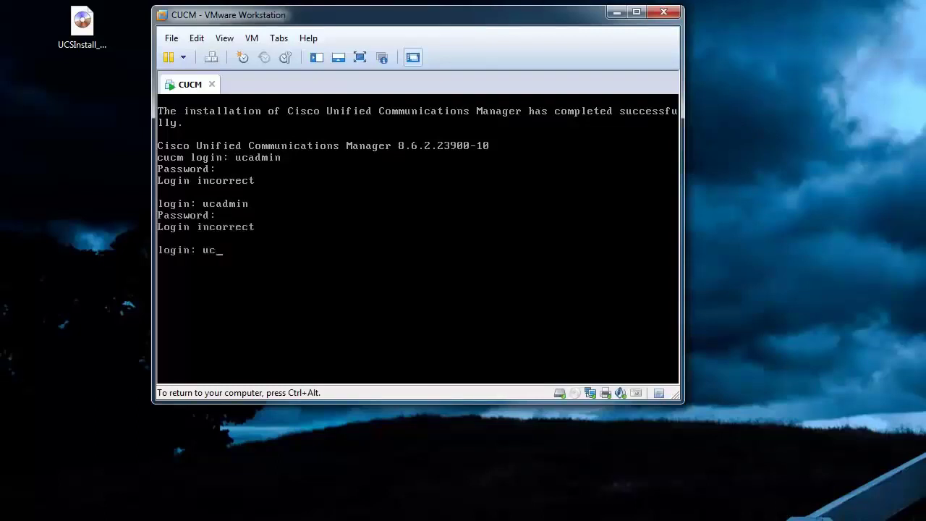
pyautogui.press('Return')
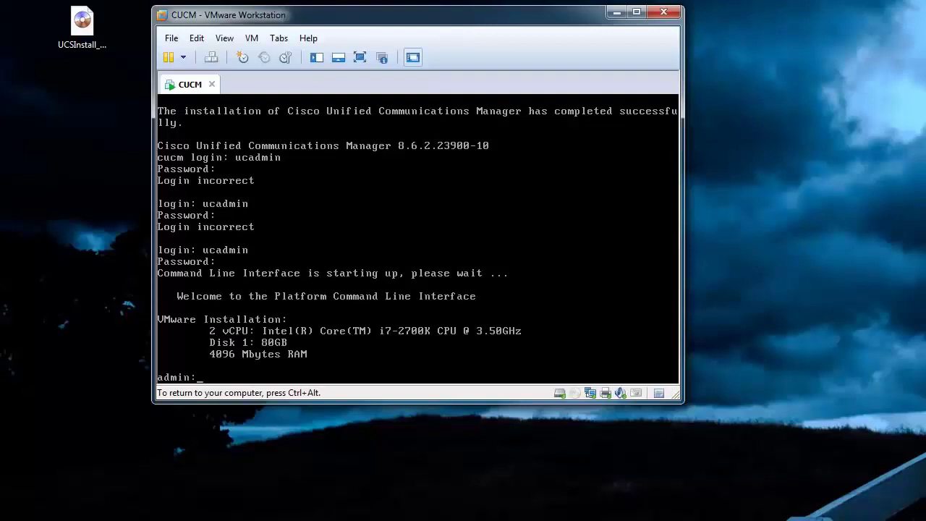
pyautogui.write('show status')
pyautogui.press('Return')
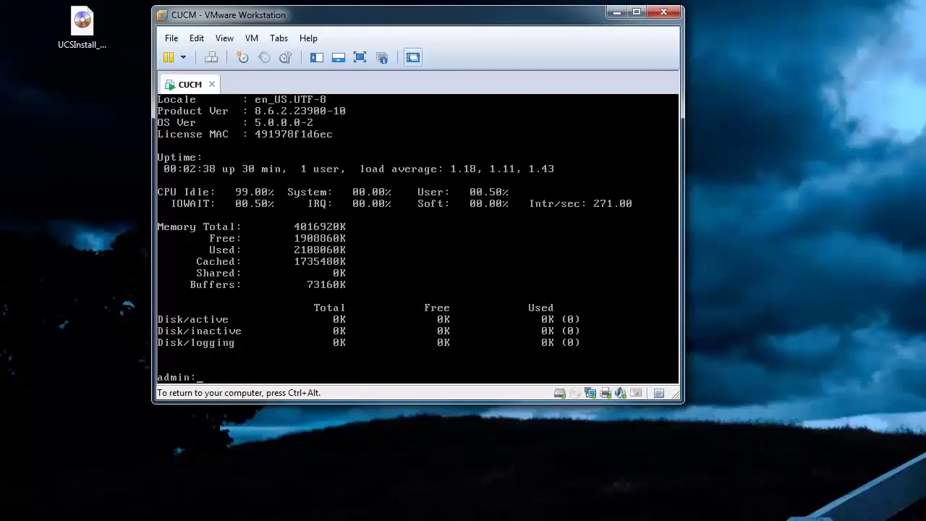
pyautogui.hotkey('ctrl', 'alt')
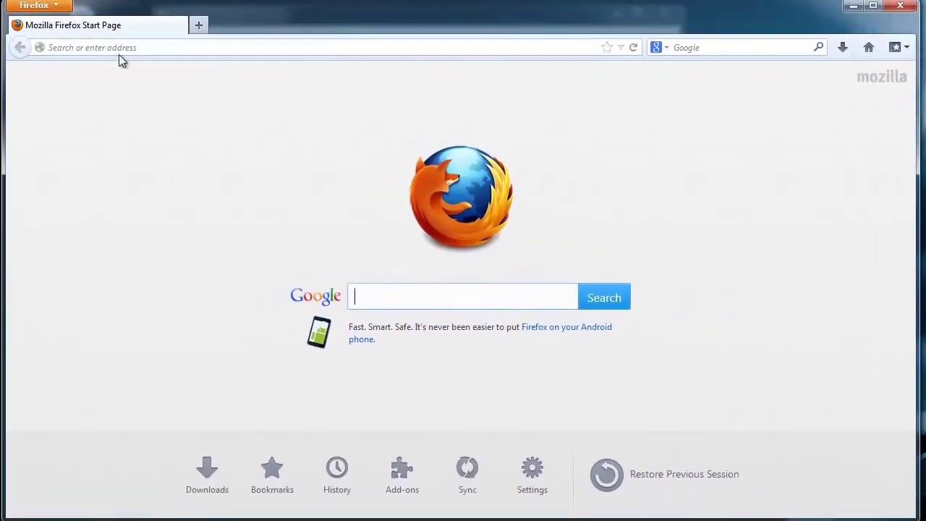
# Point Firefox at the CUCM server address 10.10.10.44.
pyautogui.click(120, 51)
pyautogui.write('10.10.10.10')
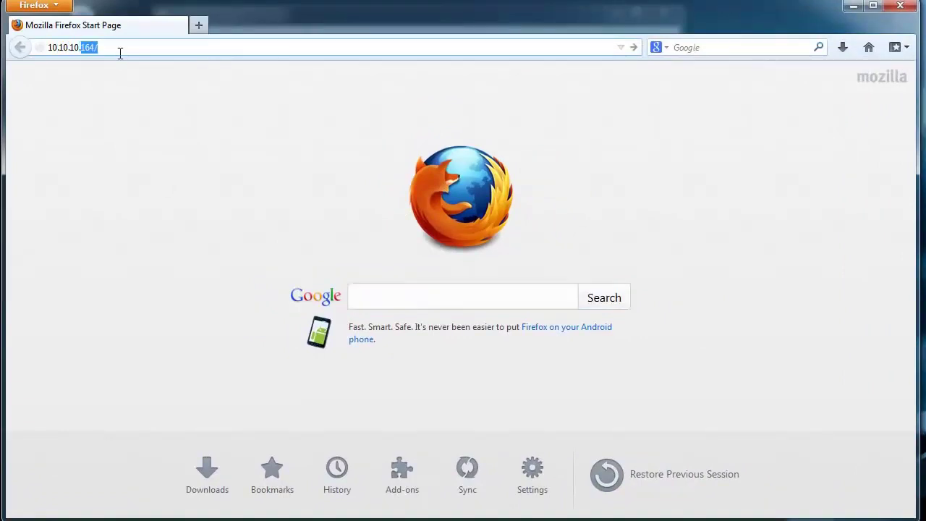
pyautogui.press('BackSpace')
pyautogui.press('BackSpace')
pyautogui.write('44')
pyautogui.press('Return')
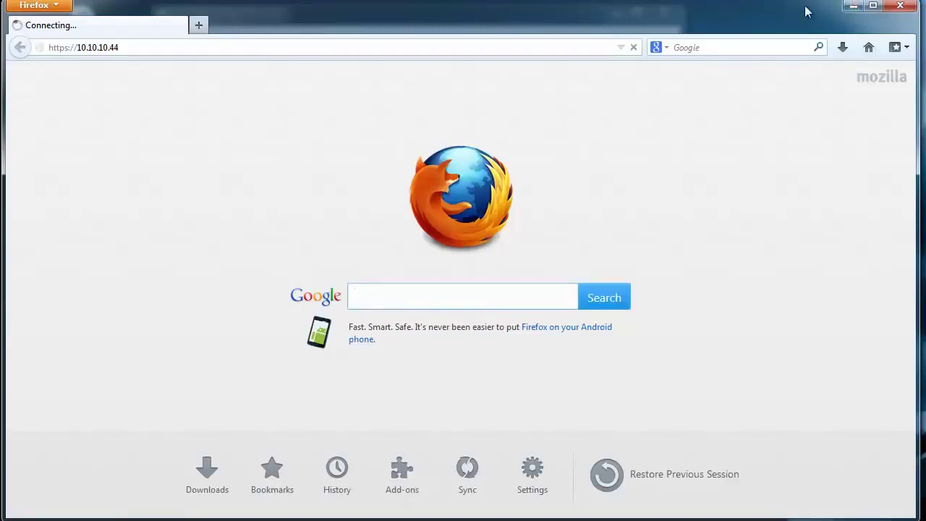
# Retry the connection and add a permanent security exception for the server's untrusted certificate.
pyautogui.moveTo(809, 9); pyautogui.dragTo(819, 309)
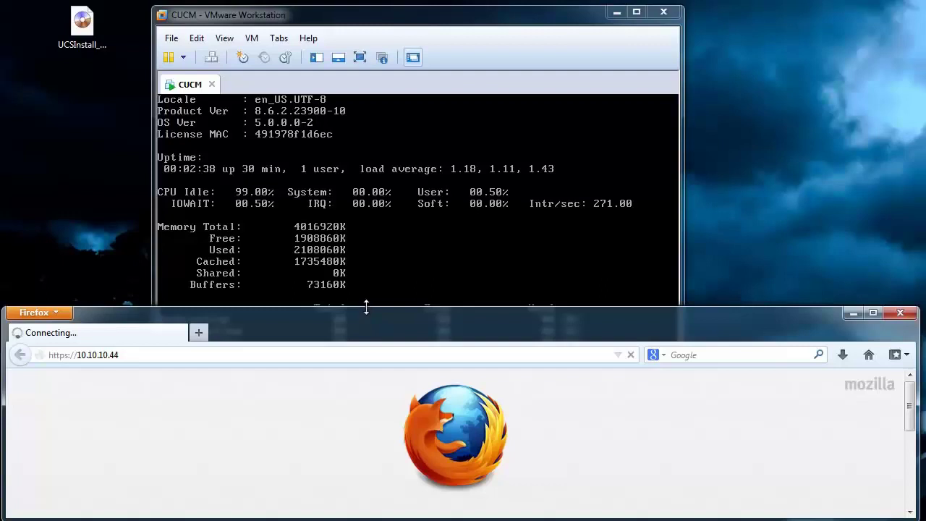
pyautogui.moveTo(367, 308); pyautogui.dragTo(361, 5)
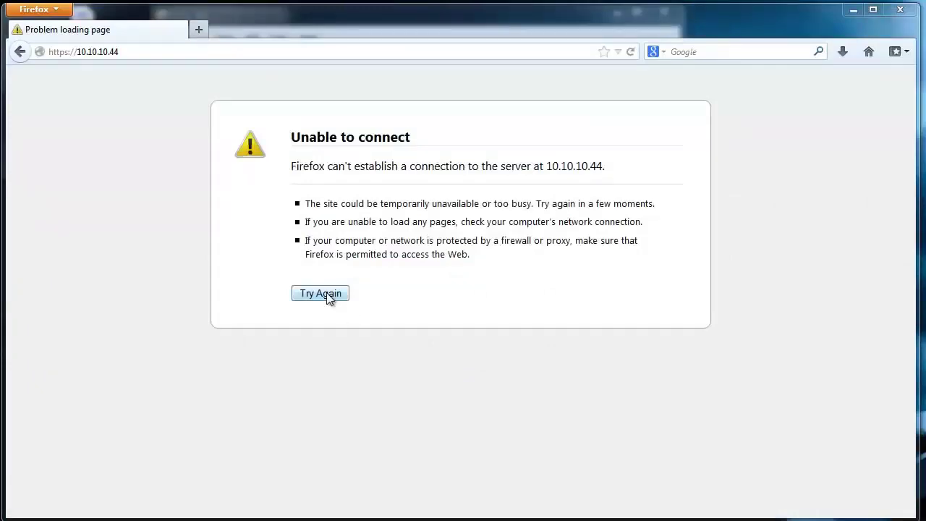
pyautogui.click(327, 296)
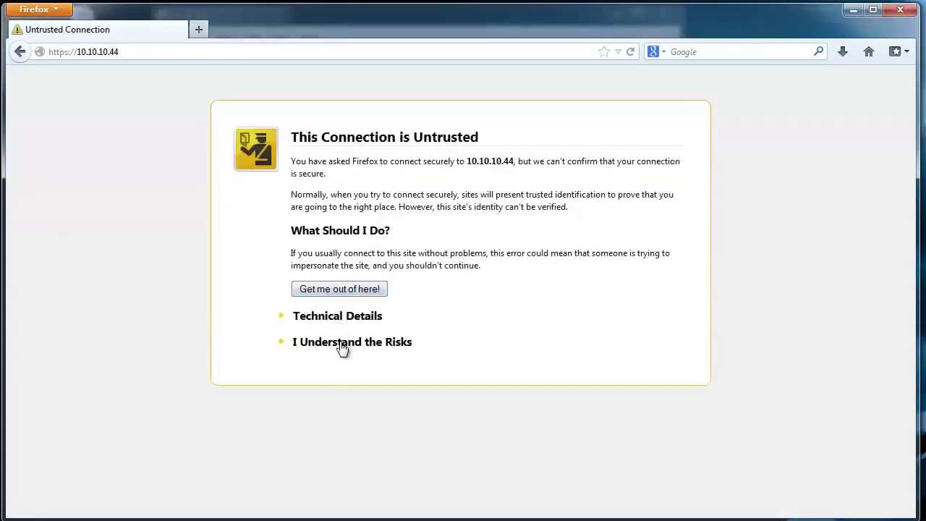
pyautogui.click(343, 344)
pyautogui.click(350, 435)
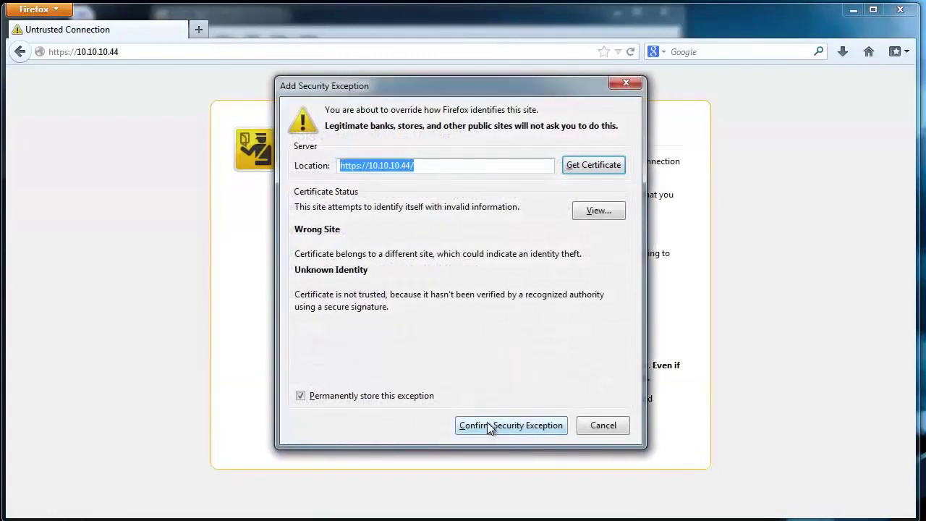
pyautogui.click(488, 426)
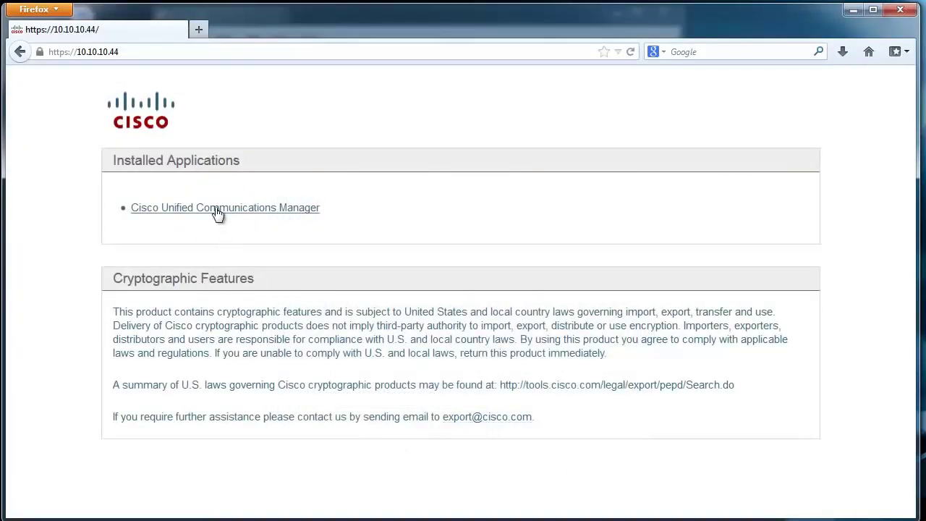
# Open the Unified Communications Manager login and sign in as ucadmin with its password.
pyautogui.click(217, 210)
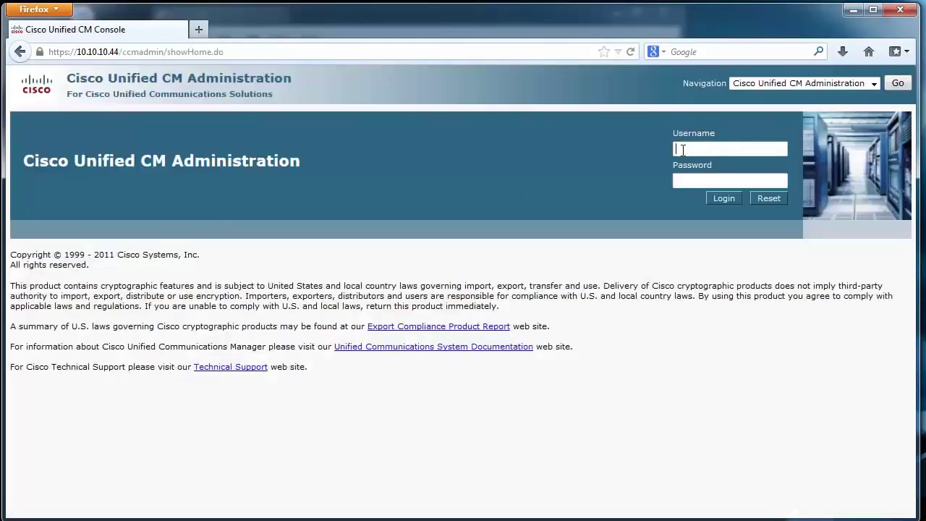
pyautogui.write('ucadmin')
pyautogui.press('Tab')
pyautogui.write('cisco123')
pyautogui.press('Return')
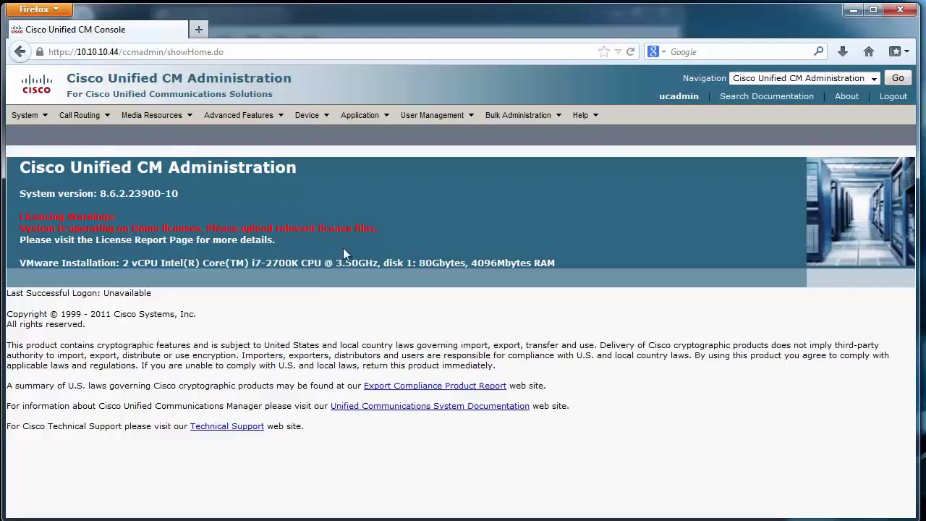
# Open System > Licensing > License Unit Report to check the Demo statuses, then return home.
pyautogui.click(29, 115)
pyautogui.moveTo(124, 450)
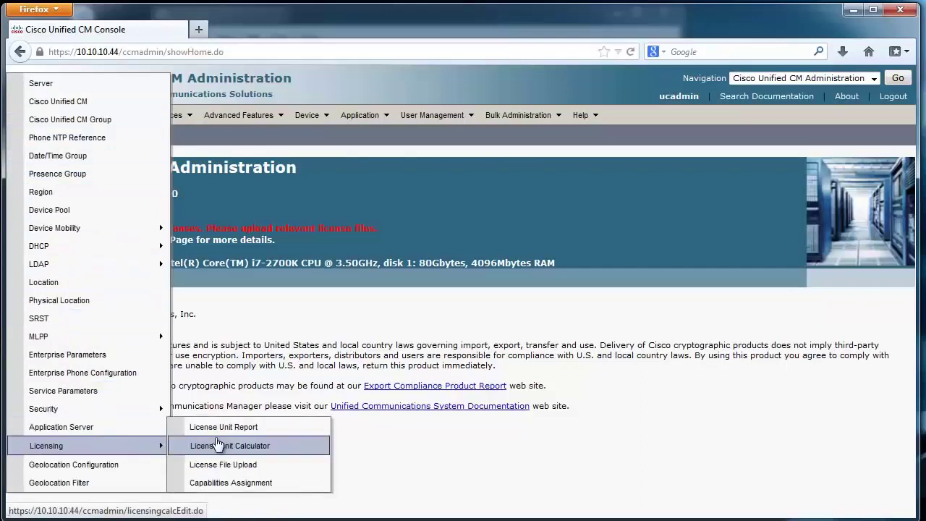
pyautogui.click(250, 428)
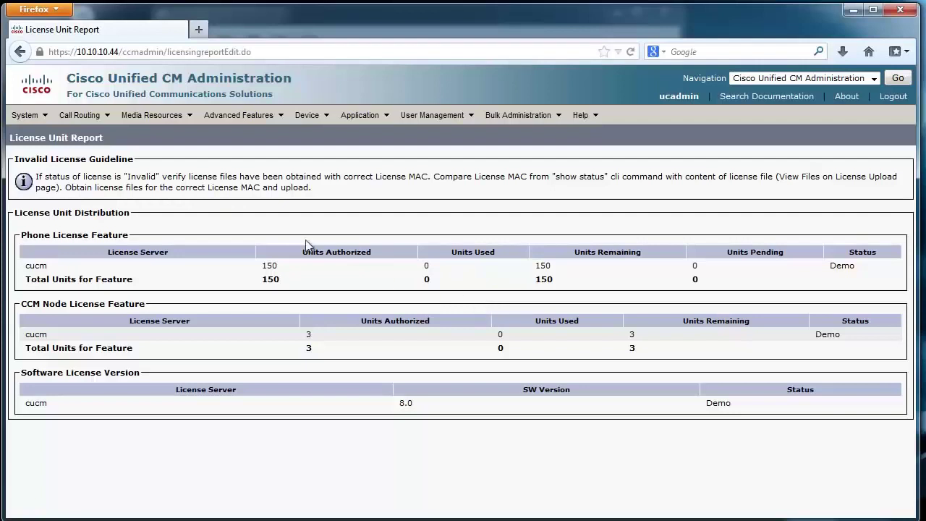
pyautogui.click(896, 81)
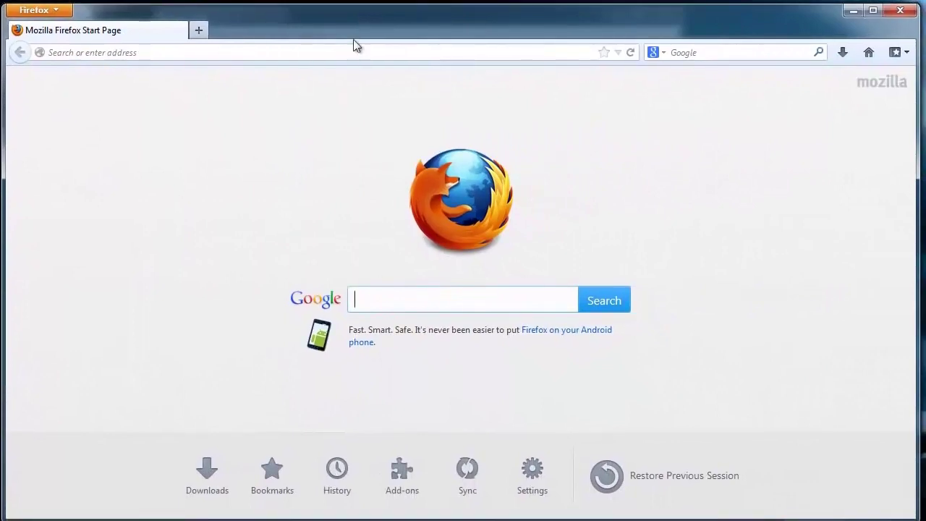
# Go to cisco.com/go/license and begin entering the Cisco account user name.
pyautogui.click(351, 52)
pyautogui.write('cisco.com/')
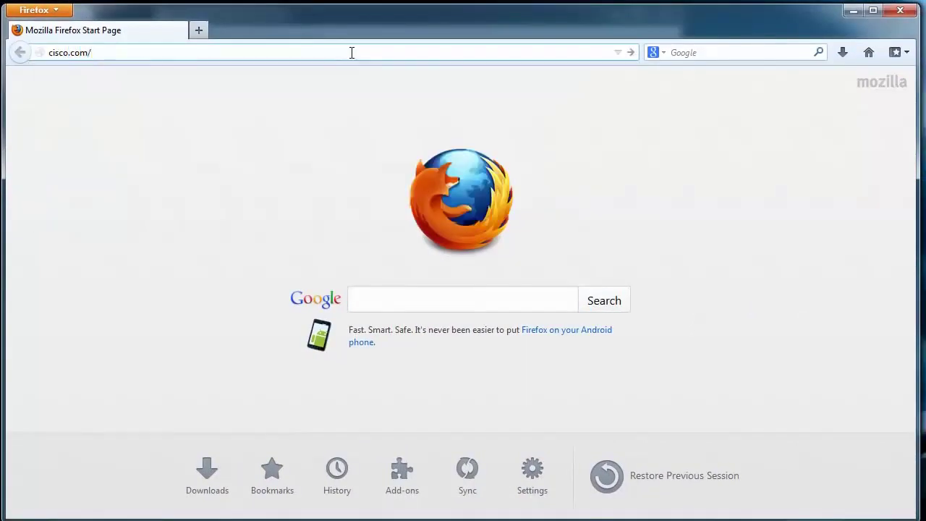
pyautogui.write('go/license')
pyautogui.press('Return')
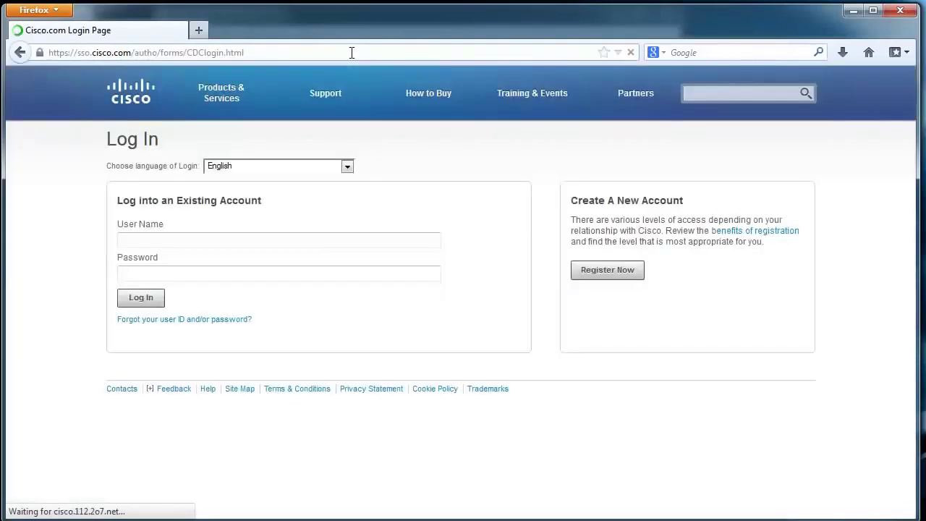
pyautogui.click(309, 235)
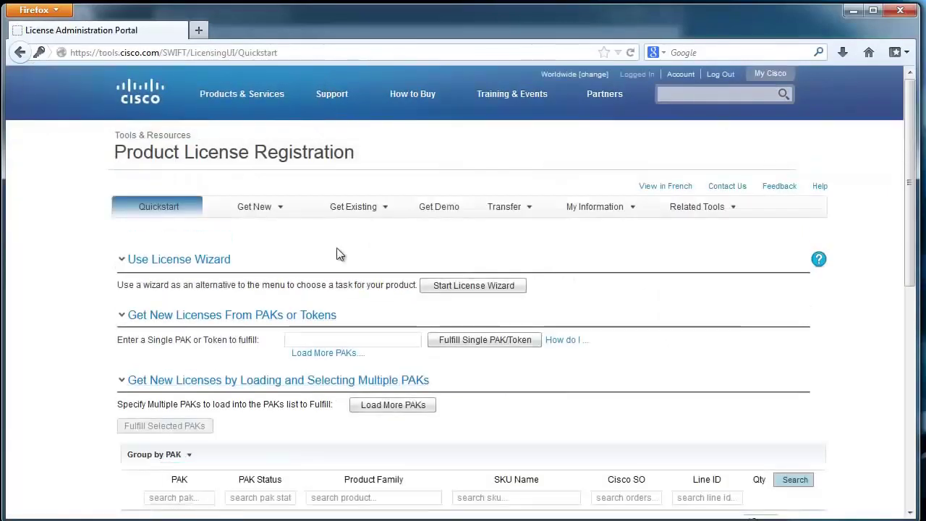
# Request the Unified Communications 6.x–8.x demo licence, choosing Version 8.x with 500 DLU.
pyautogui.click(441, 214)
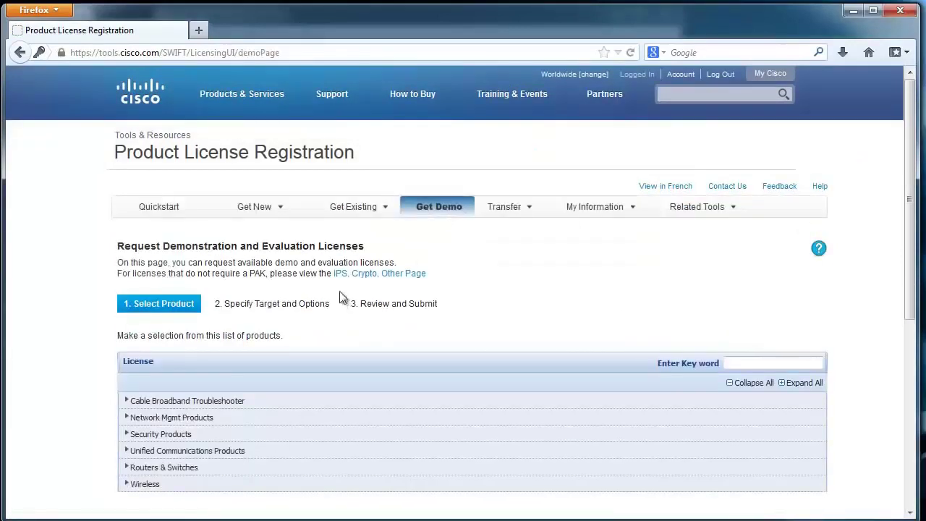
pyautogui.click(224, 452)
pyautogui.scroll(-3, 234, 438)
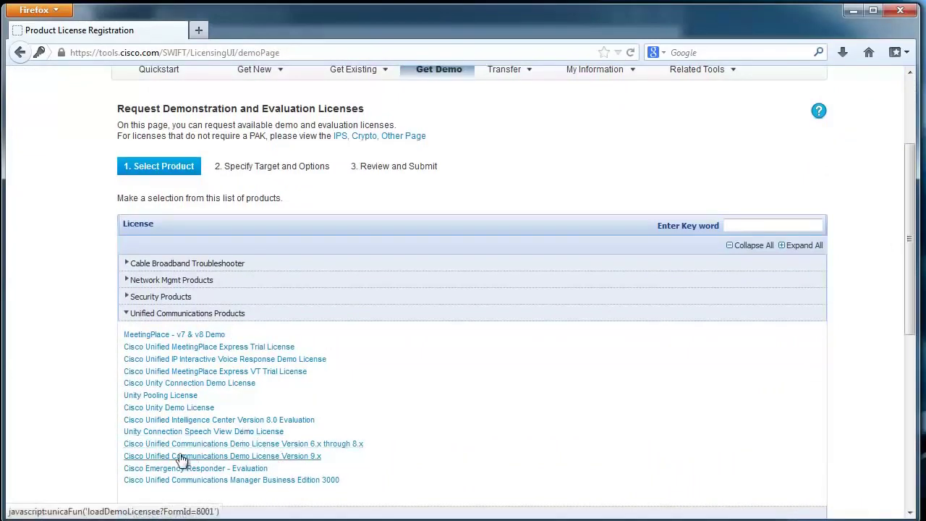
pyautogui.click(217, 445)
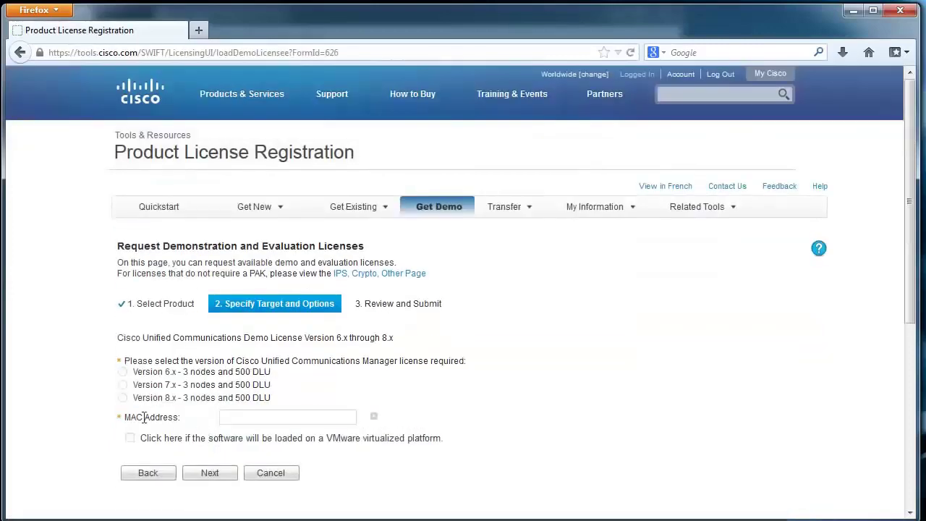
pyautogui.click(122, 397)
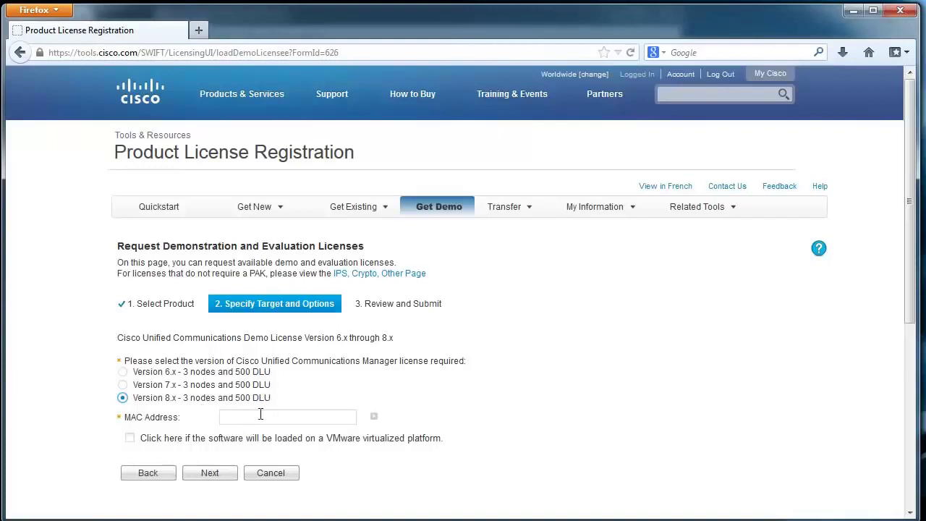
# Minimize the browser and CM admin windows, then shrink Firefox to reveal the VM's License MAC.
pyautogui.click(854, 12)
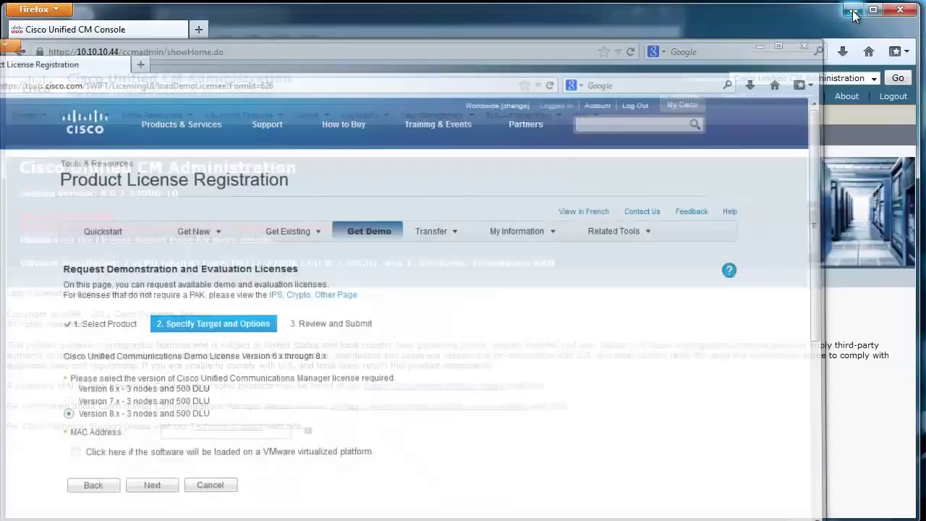
pyautogui.click(851, 12)
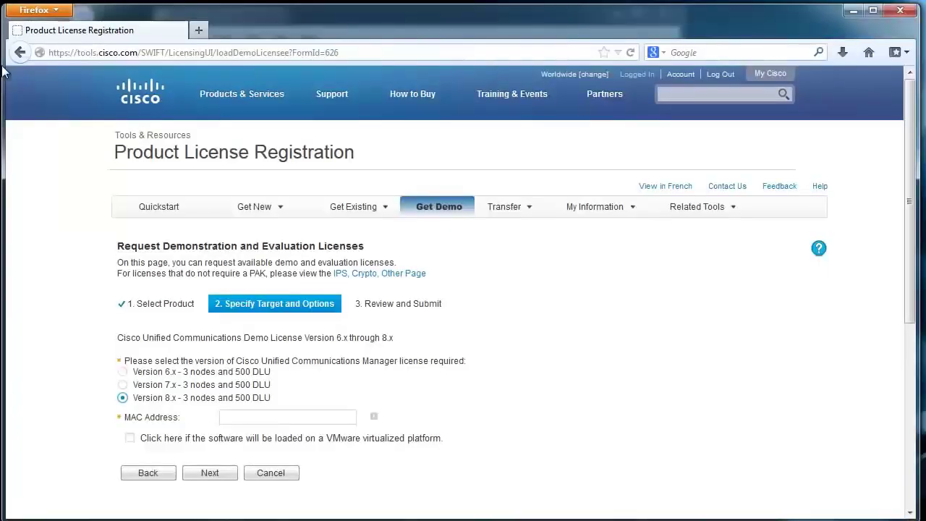
pyautogui.moveTo(327, 13); pyautogui.dragTo(342, 163)
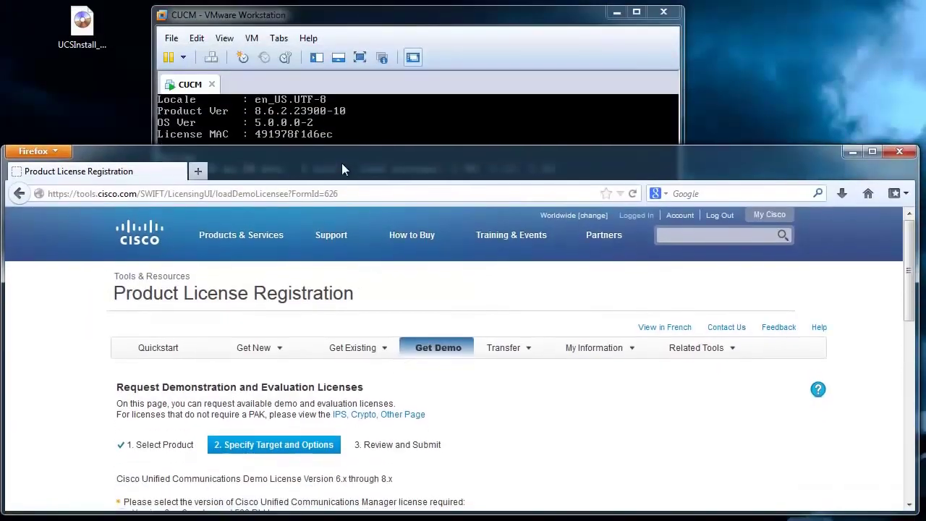
# Enter the VM's License MAC 491978F1D6EC, mark the platform as VMware, and continue.
pyautogui.scroll(-2, 263, 356)
pyautogui.scroll(-2, 263, 356)
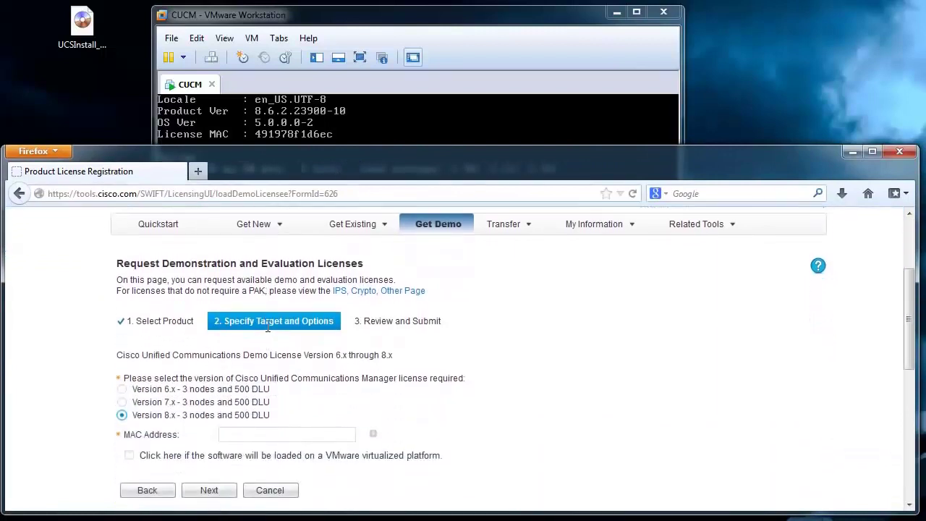
pyautogui.scroll(-1, 268, 355)
pyautogui.click(261, 403)
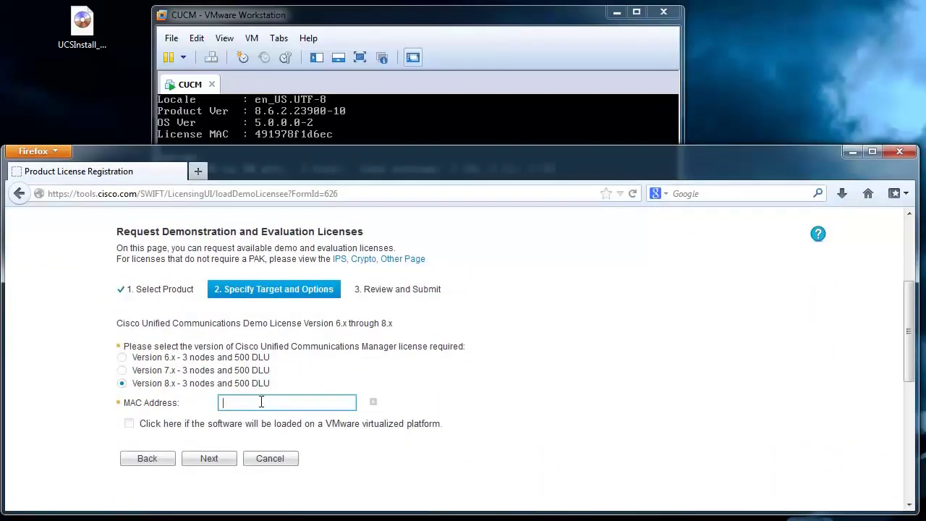
pyautogui.write('491978f1d6ec')
pyautogui.click(136, 427)
pyautogui.click(129, 424)
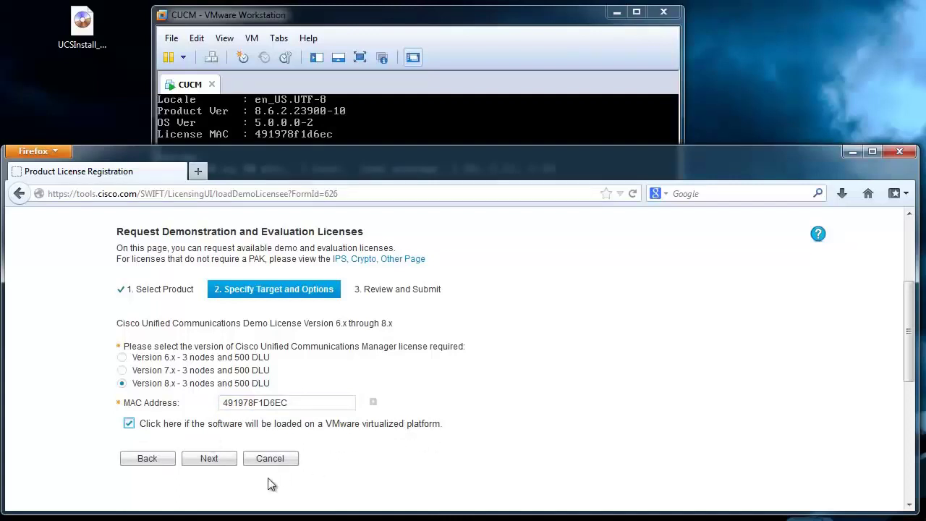
pyautogui.click(222, 462)
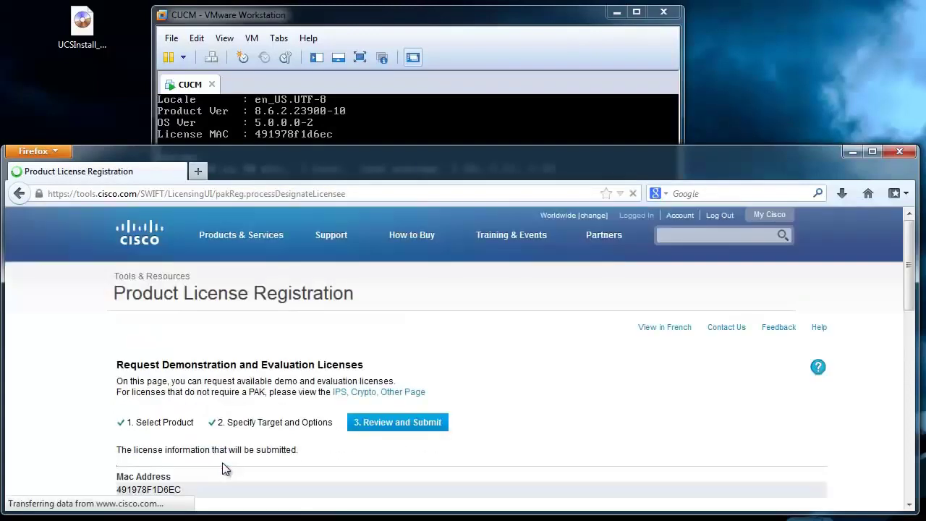
# Accept the licence terms and submit the CUCM_EVAL3 demo licence request.
pyautogui.scroll(-5, 208, 371)
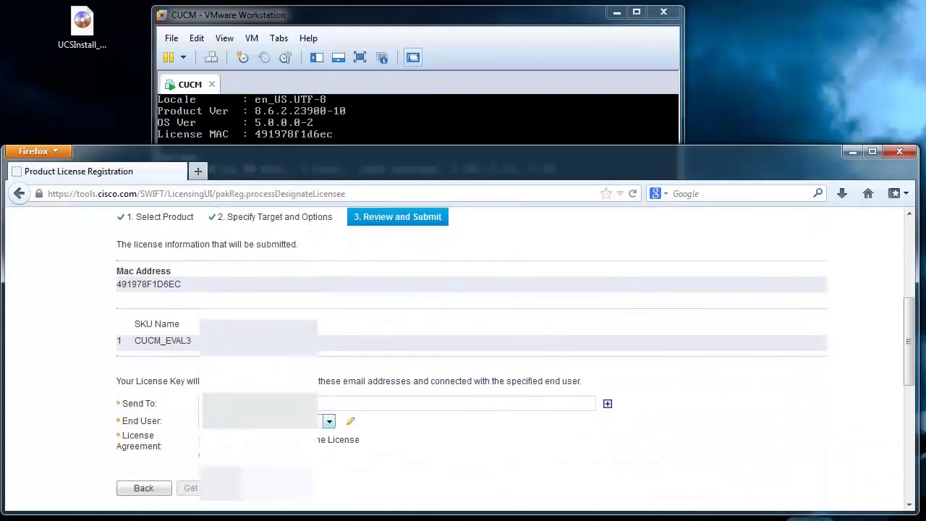
pyautogui.click(205, 366)
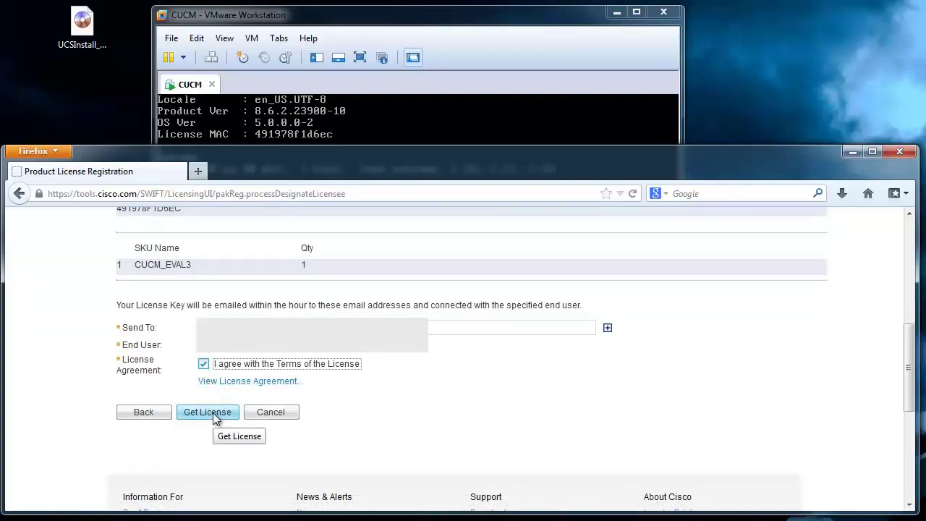
pyautogui.click(213, 412)
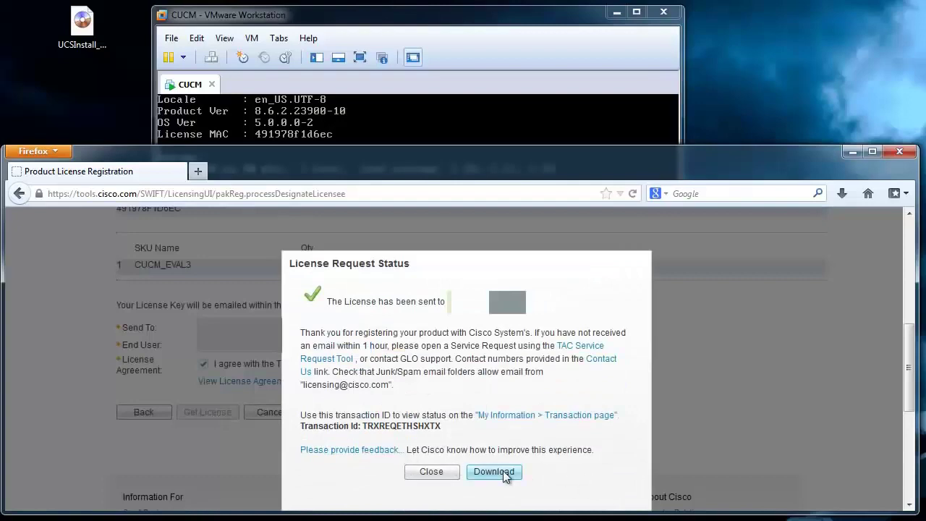
# Save the licence zip and drag CUCMEVAL201305312310068800.lic from it onto the desktop.
pyautogui.click(502, 473)
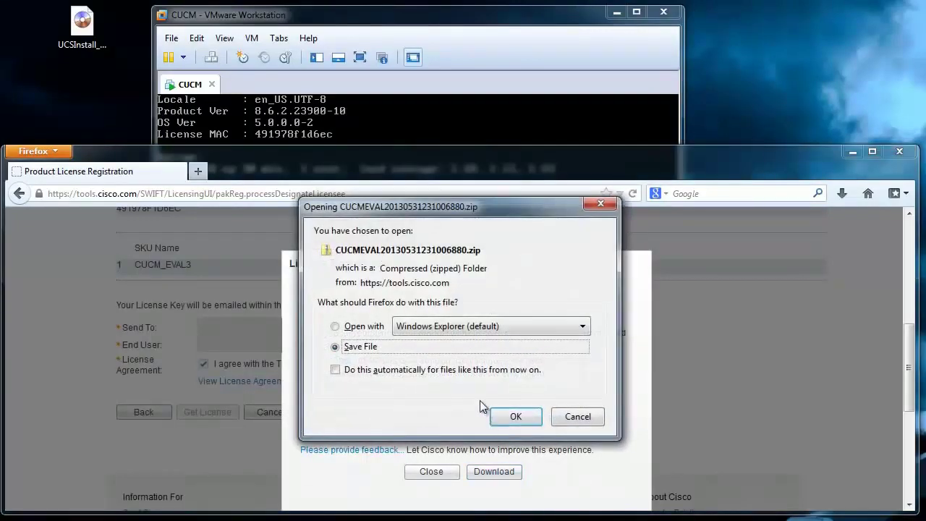
pyautogui.click(518, 419)
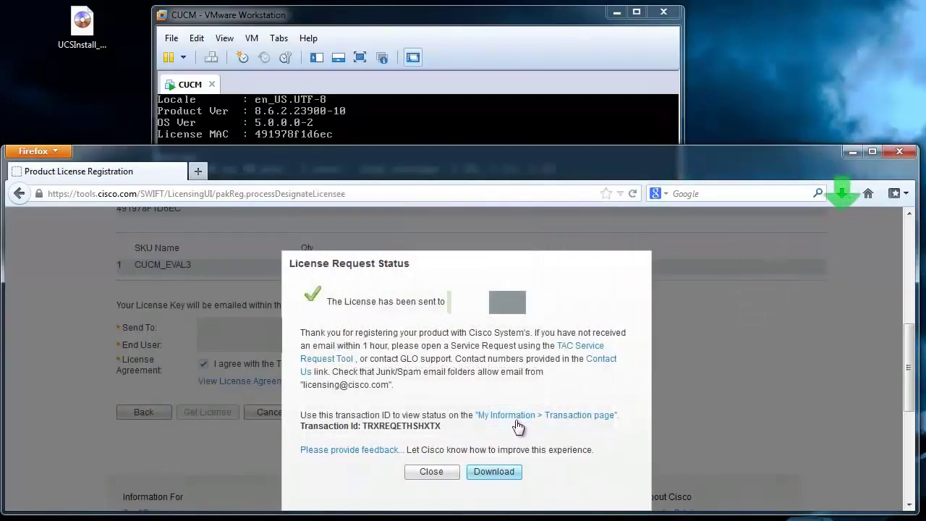
pyautogui.click(853, 151)
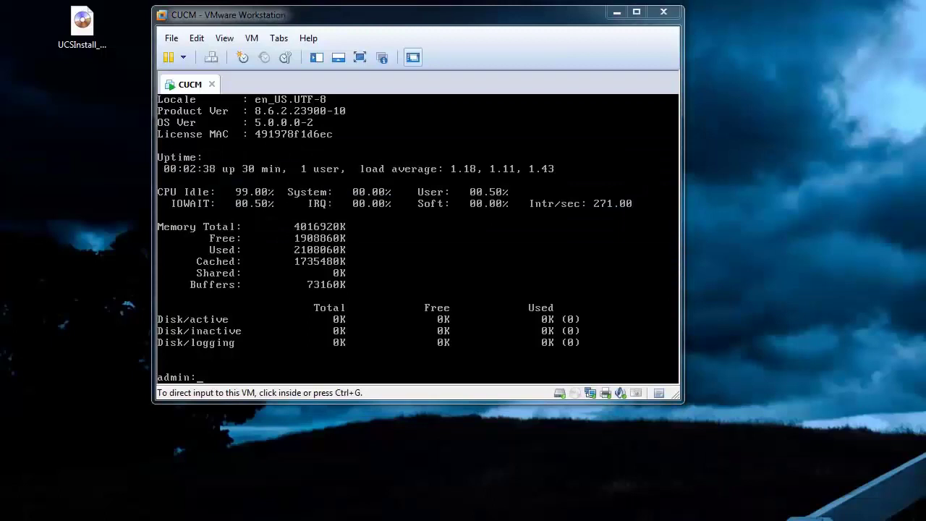
pyautogui.moveTo(0, 232); pyautogui.dragTo(82, 143)
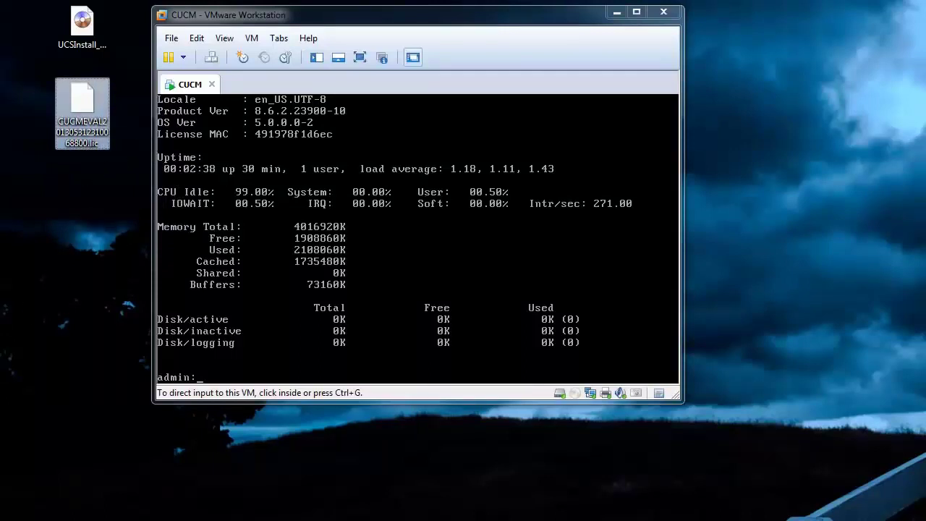
pyautogui.click(86, 210)
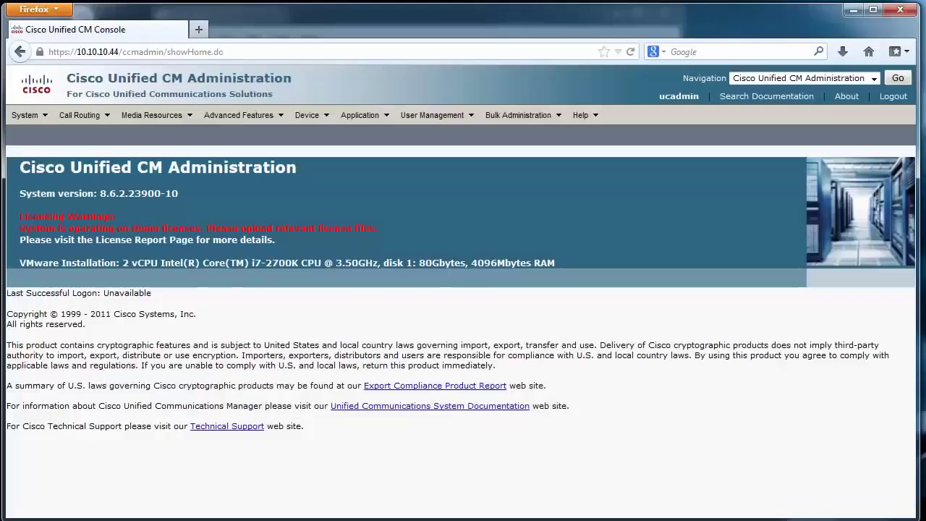
# Upload CUCMEVAL201305312310068800.lic from the Desktop via System > Licensing > License File Upload.
pyautogui.moveTo(36, 120)
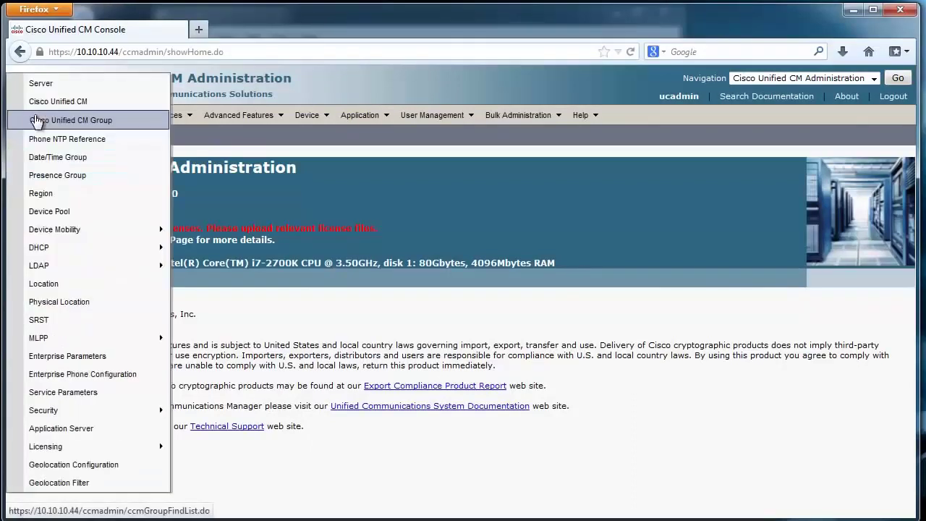
pyautogui.moveTo(139, 444)
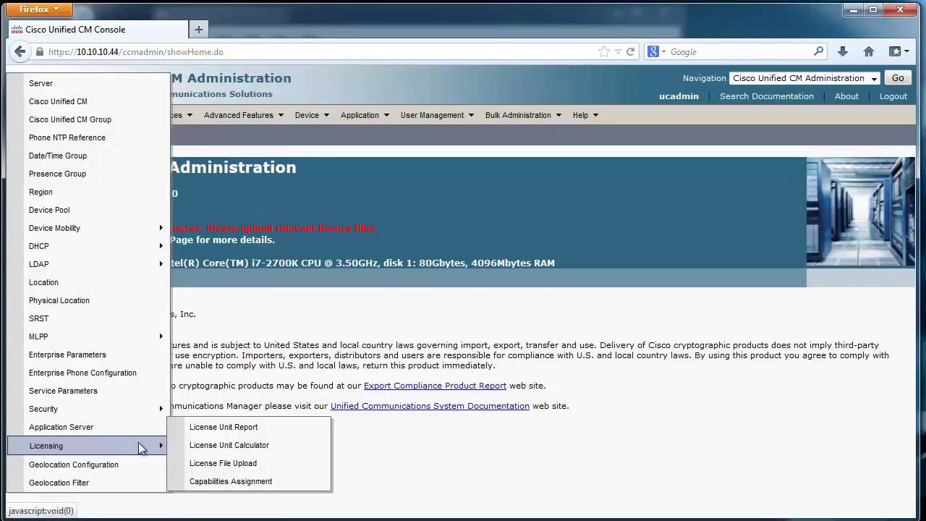
pyautogui.click(264, 466)
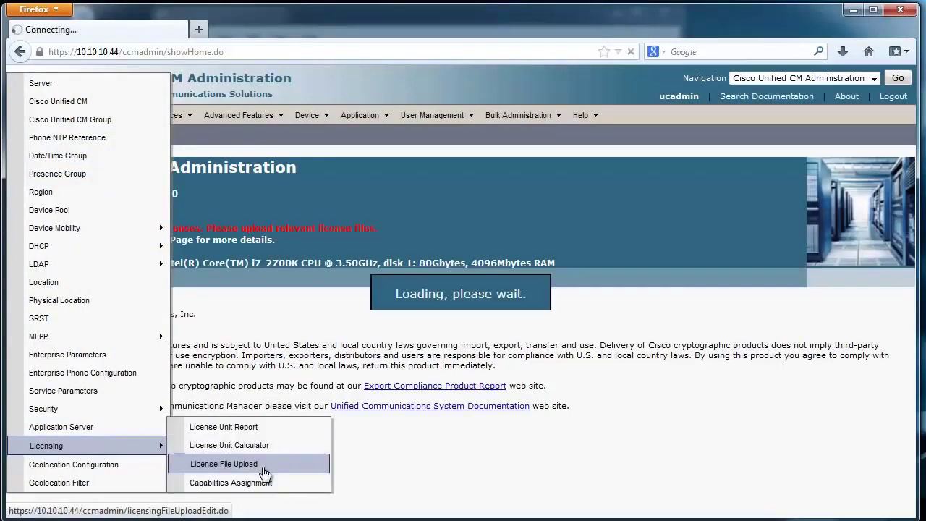
pyautogui.click(61, 259)
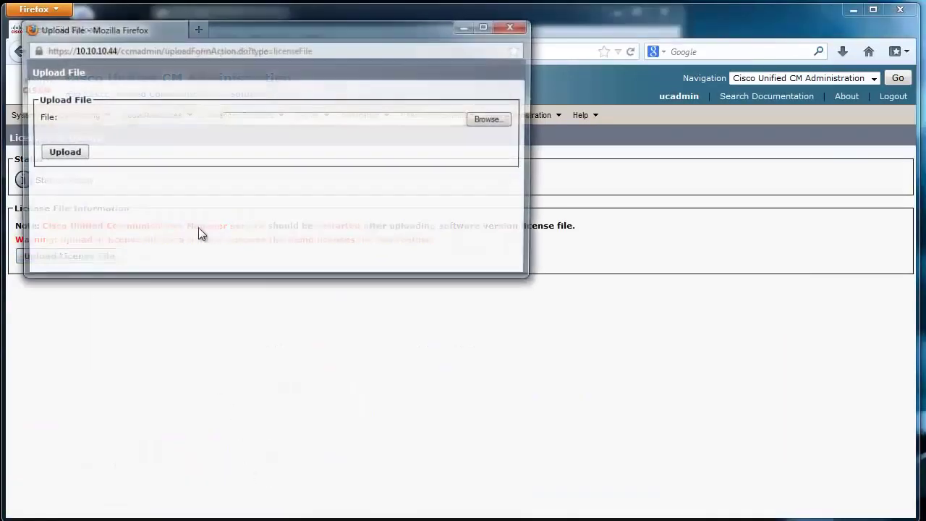
pyautogui.click(497, 121)
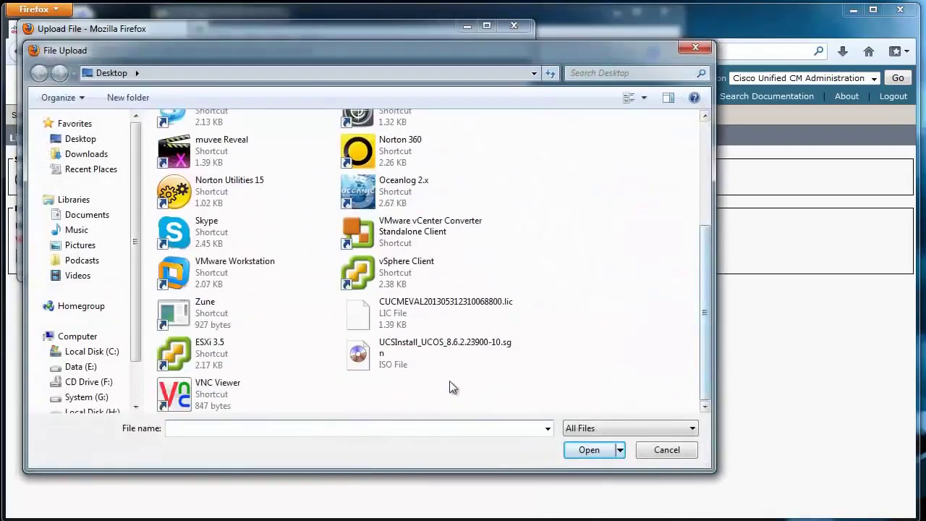
pyautogui.click(408, 320)
pyautogui.click(586, 450)
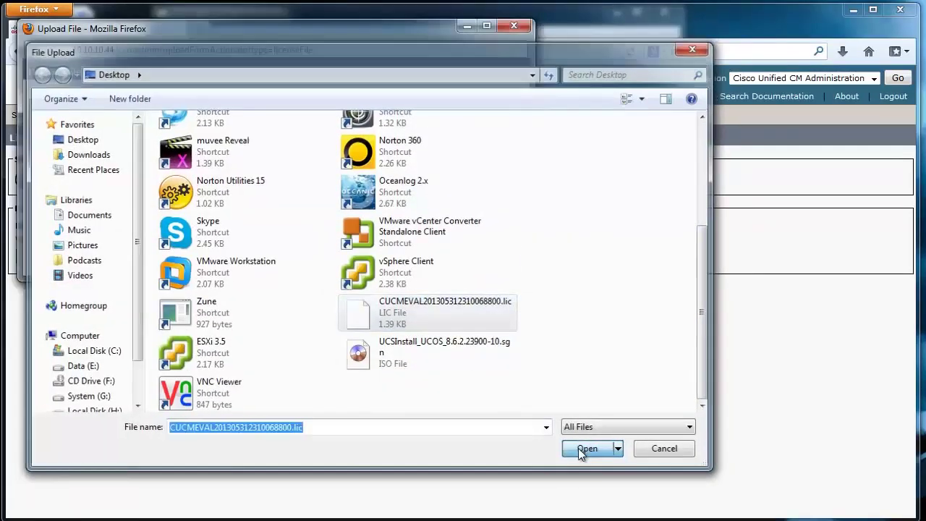
pyautogui.click(64, 154)
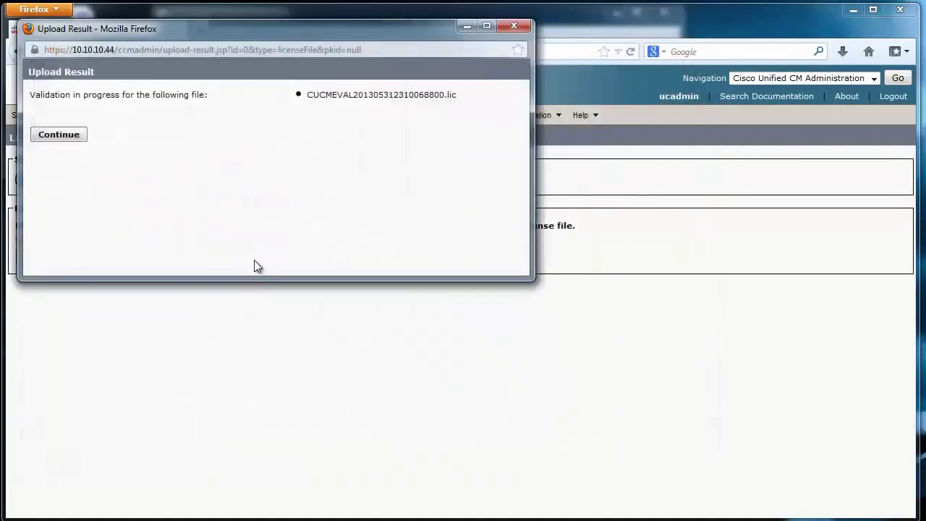
# Continue past validation, return home, and view the License Unit Report under System > Licensing.
pyautogui.click(63, 135)
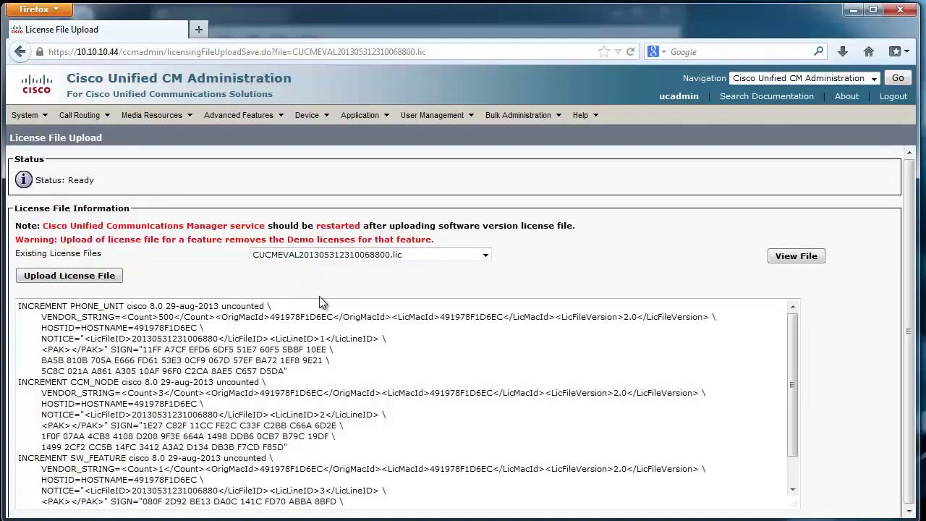
pyautogui.click(899, 80)
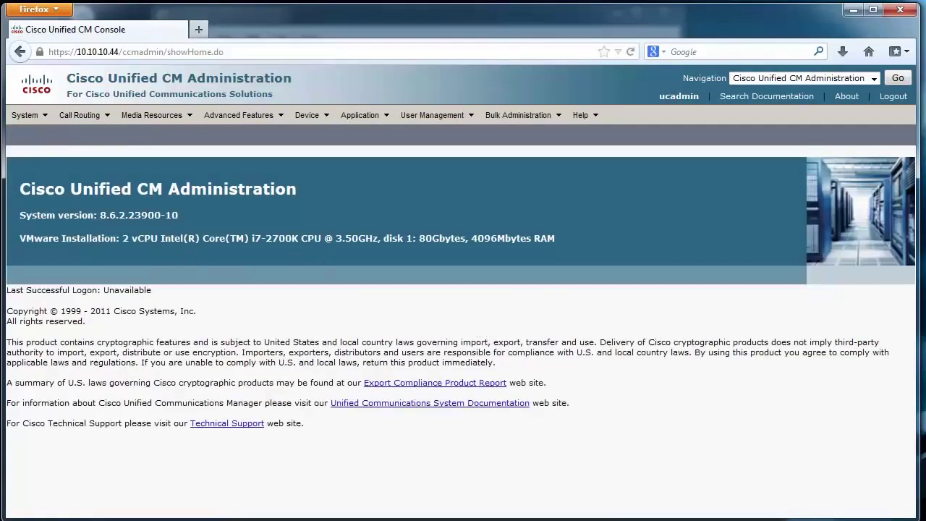
pyautogui.click(24, 115)
pyautogui.moveTo(118, 444)
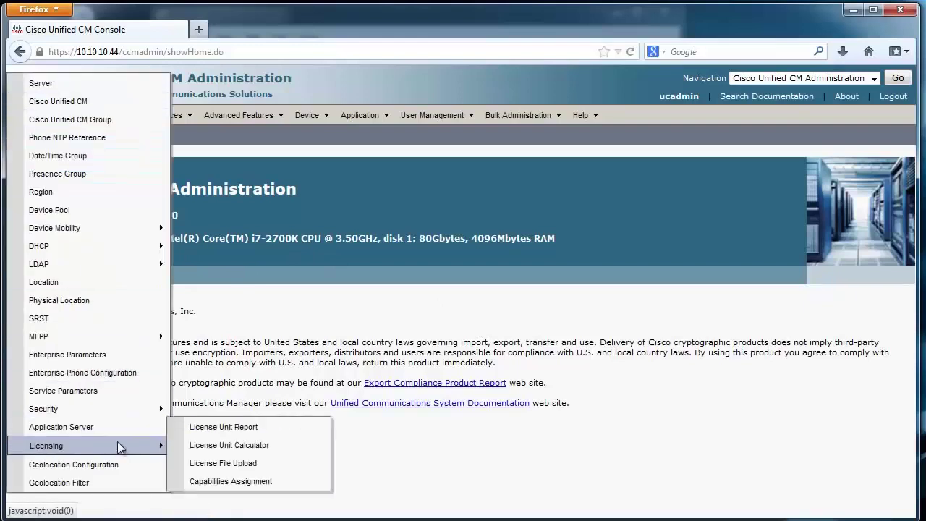
pyautogui.click(222, 426)
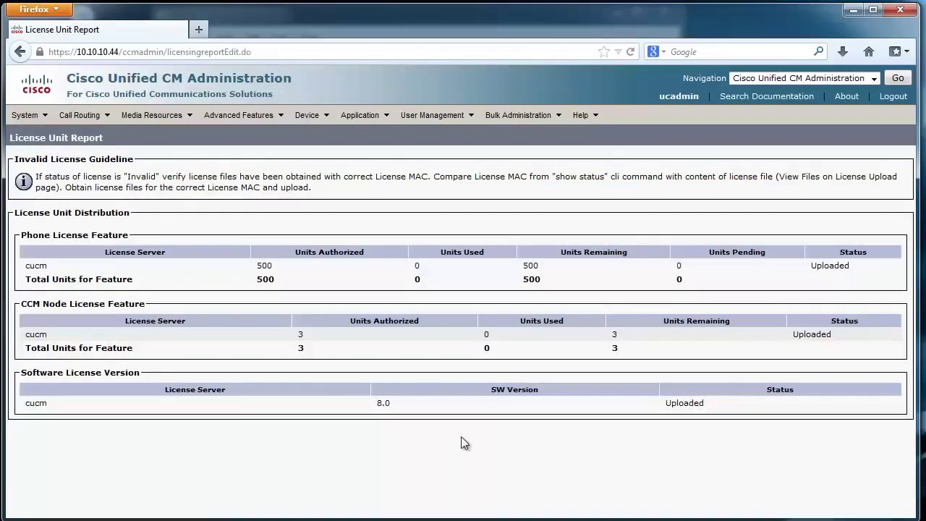